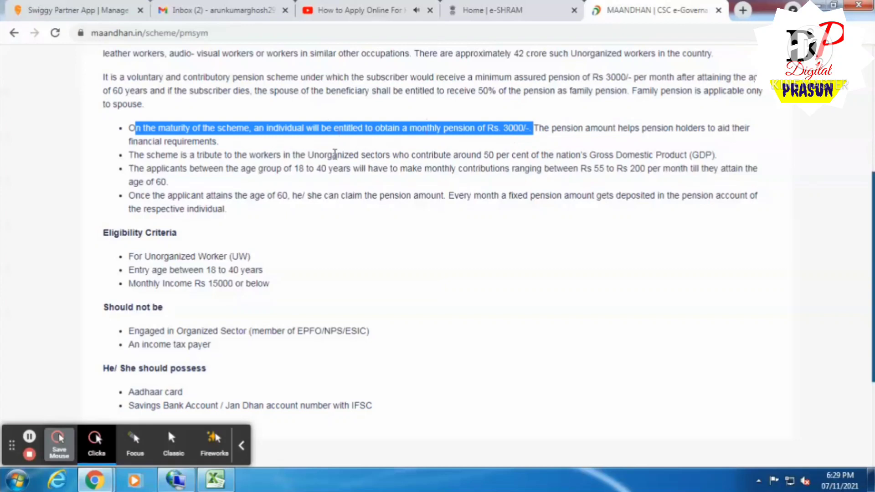
# Read through the scheme description's points on the workers' GDP share, monthly contributions and claiming the pension at 60, highlighting them
pyautogui.click(135, 157)
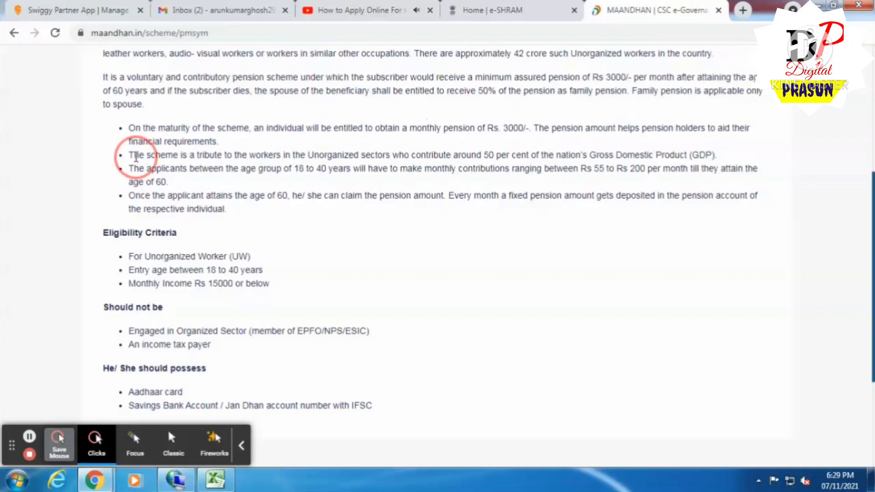
pyautogui.moveTo(136, 157); pyautogui.dragTo(727, 158)
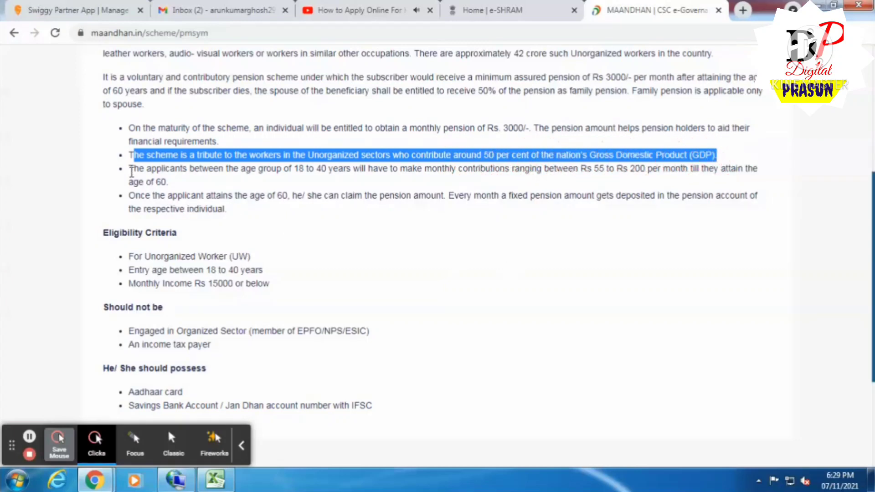
pyautogui.moveTo(130, 168); pyautogui.dragTo(294, 156)
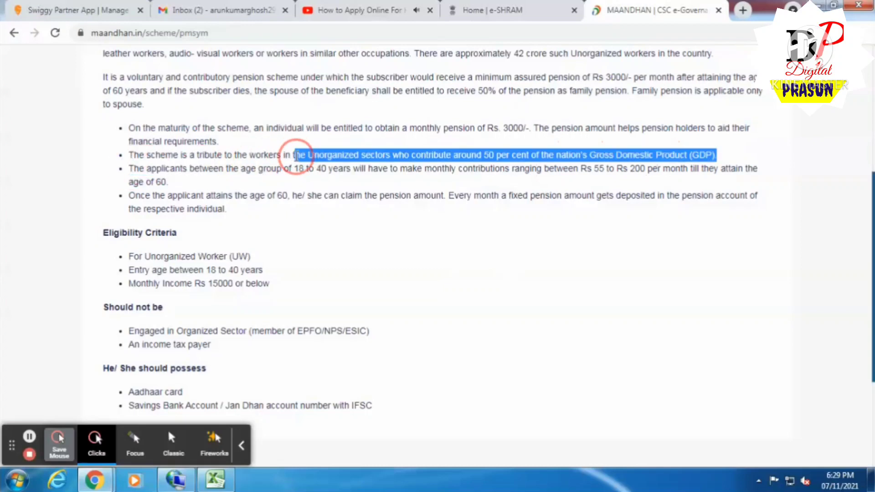
pyautogui.click(262, 181)
pyautogui.moveTo(133, 169); pyautogui.dragTo(253, 184)
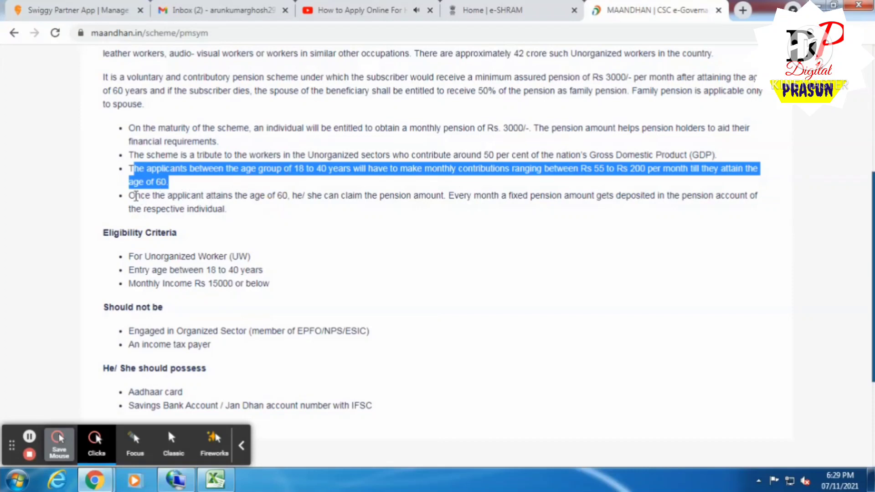
pyautogui.moveTo(135, 196); pyautogui.dragTo(550, 197)
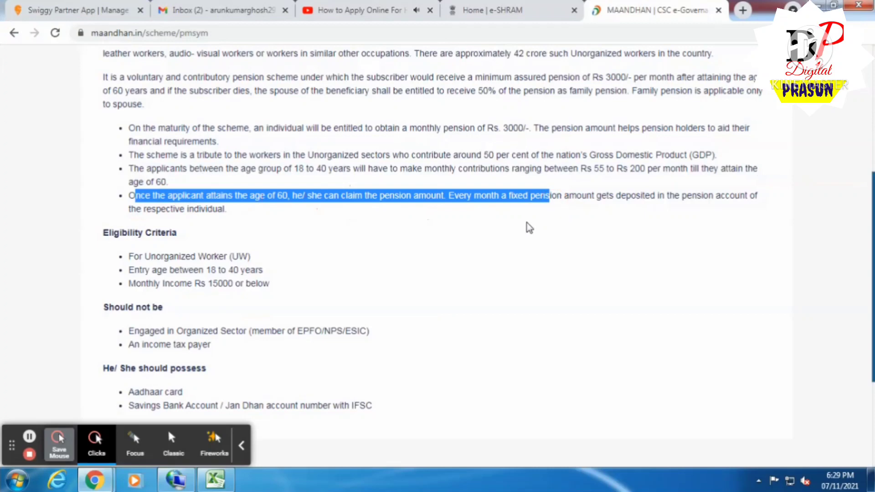
pyautogui.click(595, 211)
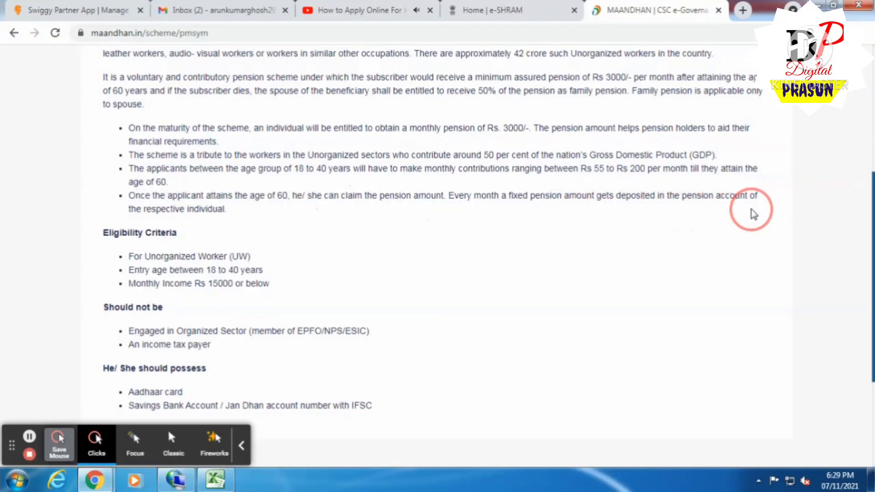
# Review the scheme's benefits on the subscriber's death, on disablement and on leaving the pension scheme
pyautogui.scroll(6, 319, 246)
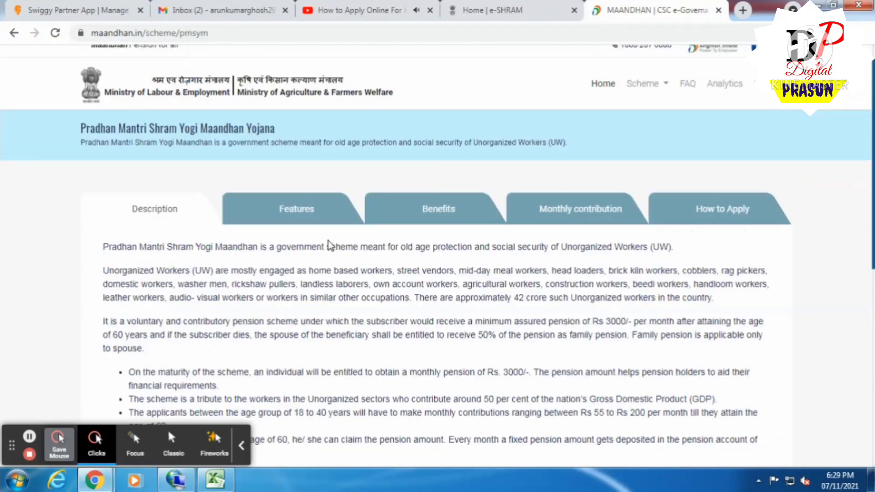
pyautogui.click(451, 229)
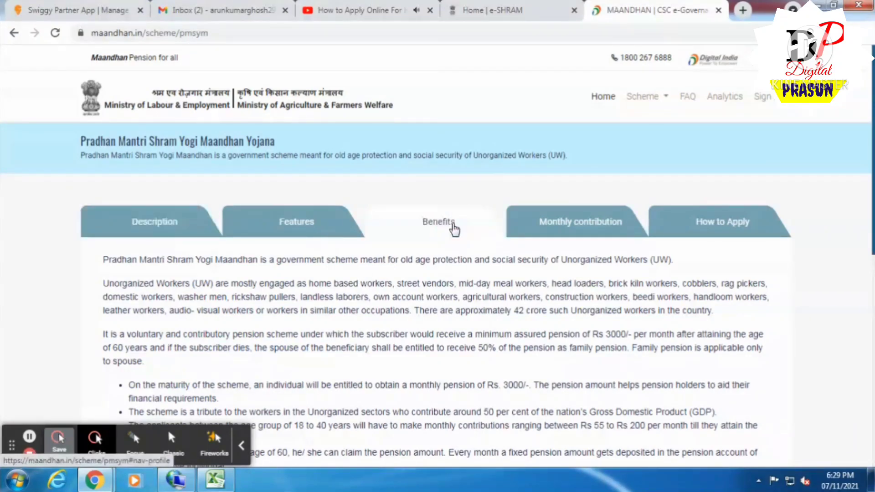
pyautogui.scroll(-4, 393, 293)
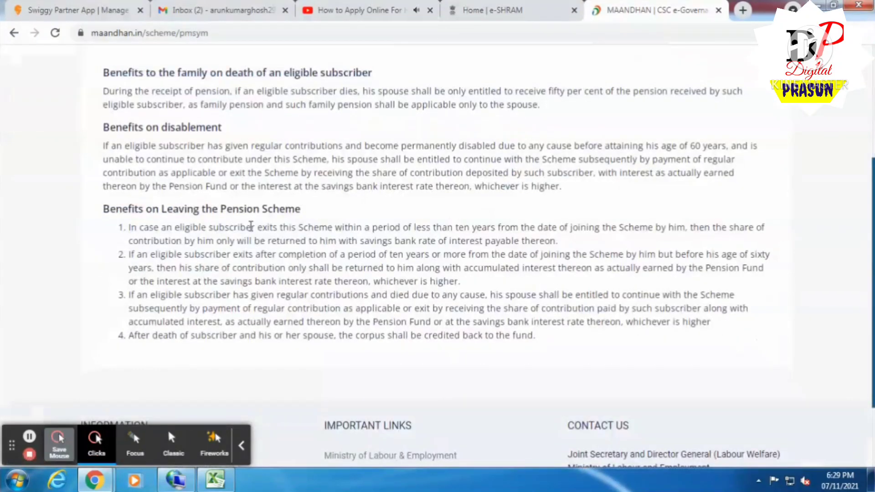
# Examine the entry age specific monthly contribution table for entry ages 18 to 40
pyautogui.scroll(4, 344, 254)
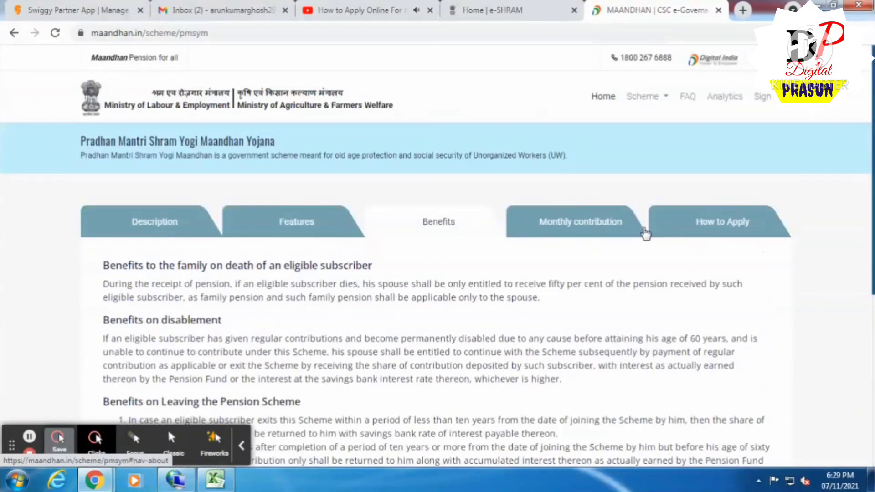
pyautogui.click(621, 234)
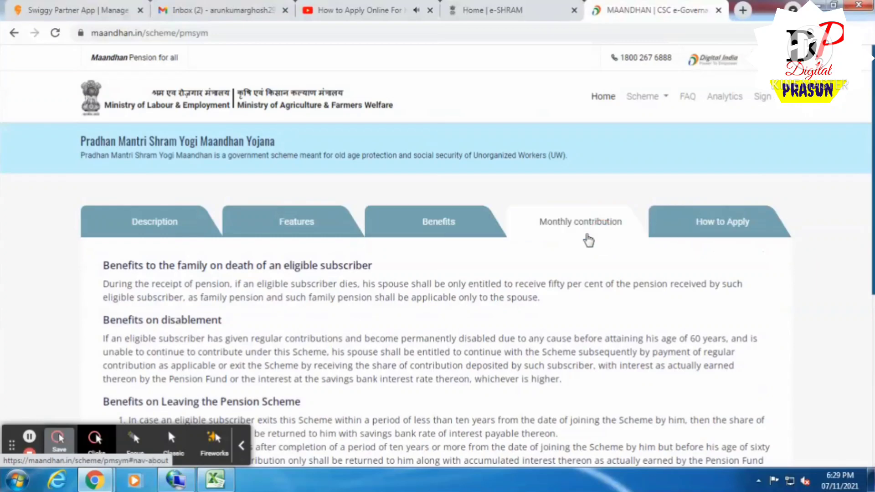
pyautogui.scroll(-6, 419, 274)
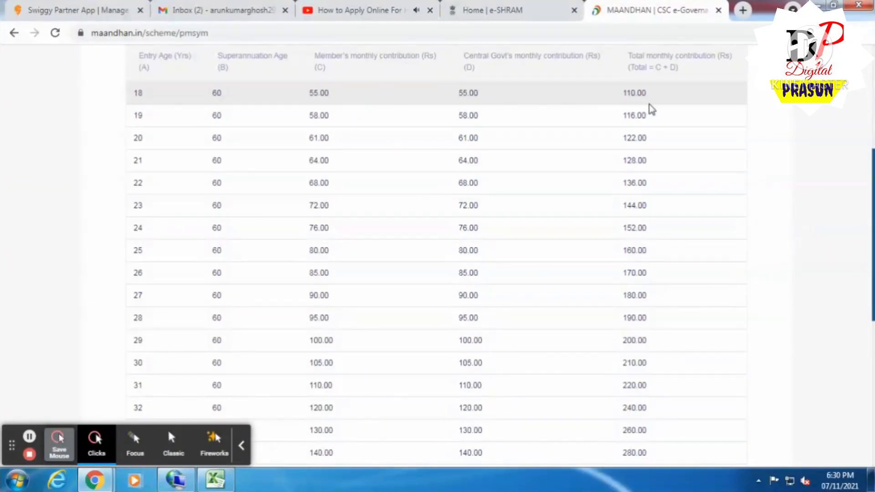
pyautogui.scroll(-3, 168, 228)
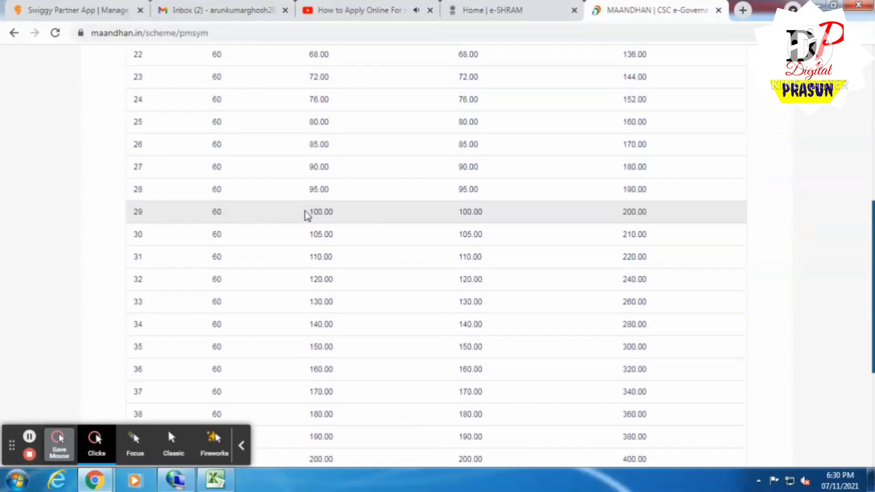
pyautogui.scroll(-4, 237, 286)
pyautogui.scroll(-1, 237, 286)
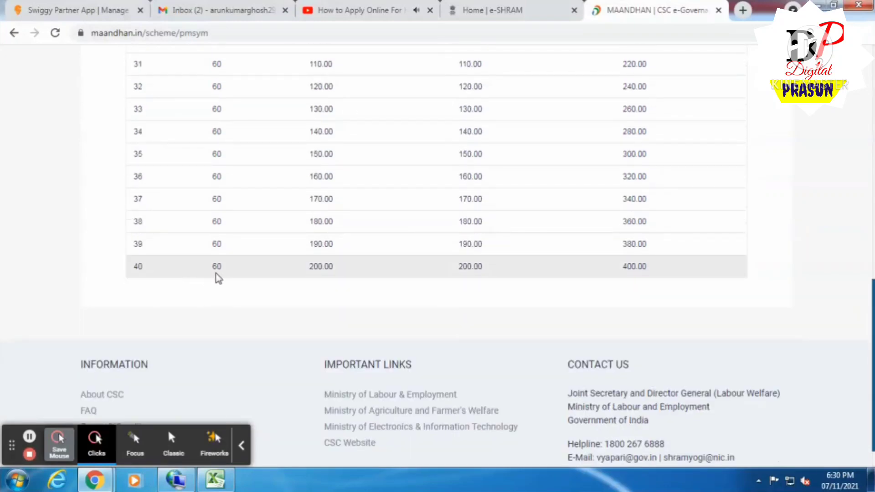
pyautogui.scroll(10, 217, 276)
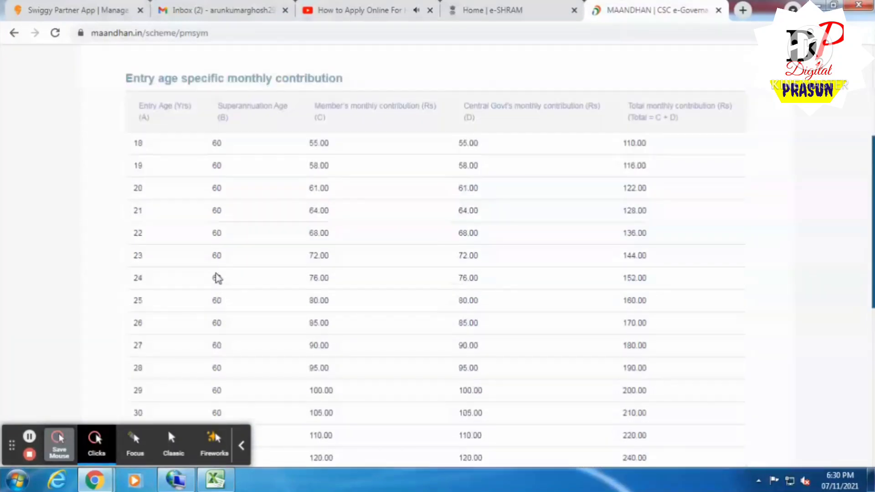
pyautogui.scroll(-10, 217, 276)
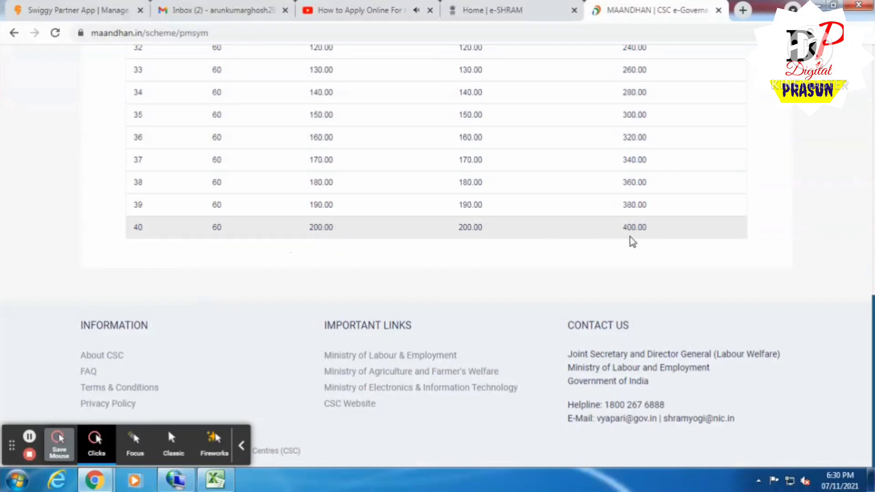
# Read the How to Apply instructions for the scheme from Step 1 to Step 10
pyautogui.scroll(15, 576, 239)
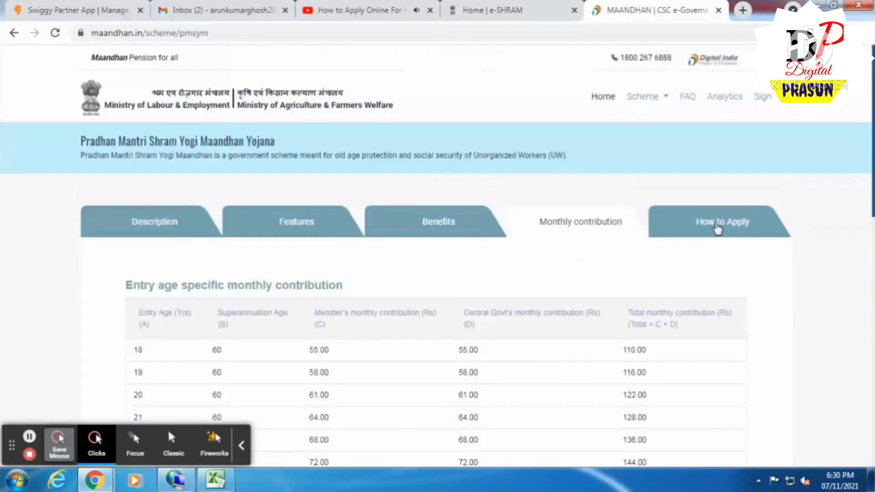
pyautogui.click(717, 228)
pyautogui.scroll(-4, 362, 283)
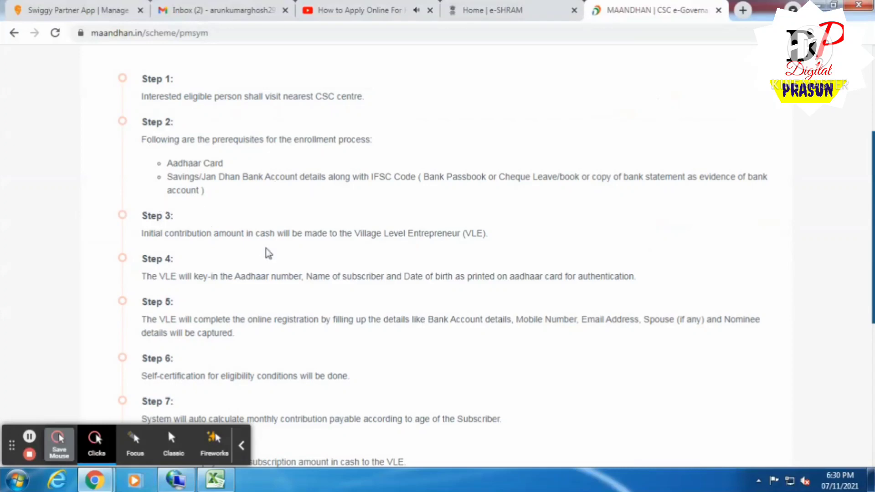
pyautogui.scroll(-3, 246, 247)
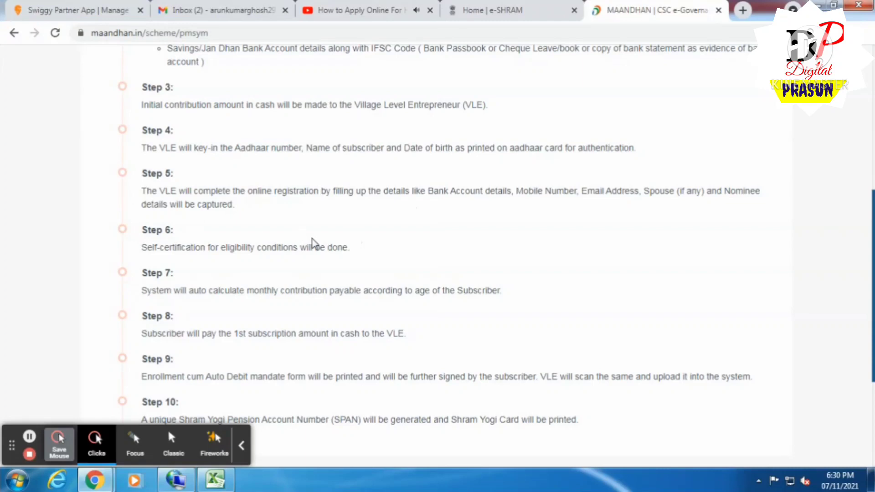
pyautogui.scroll(-3, 328, 252)
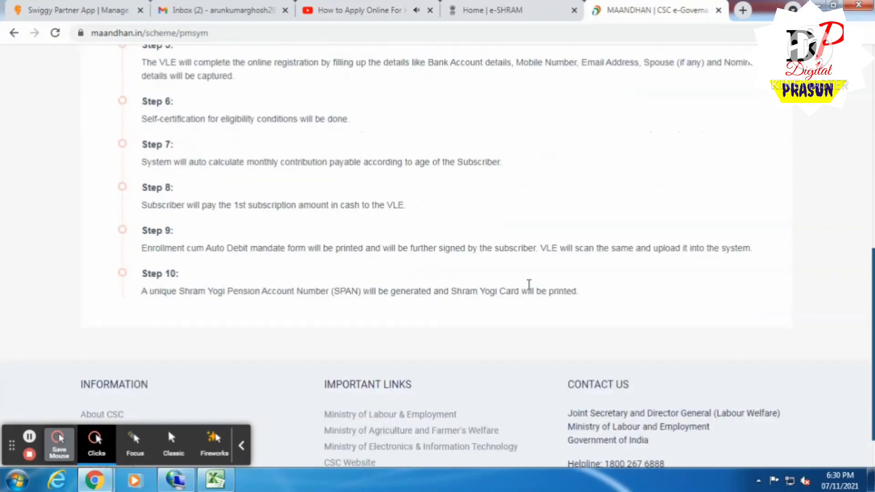
pyautogui.scroll(8, 484, 283)
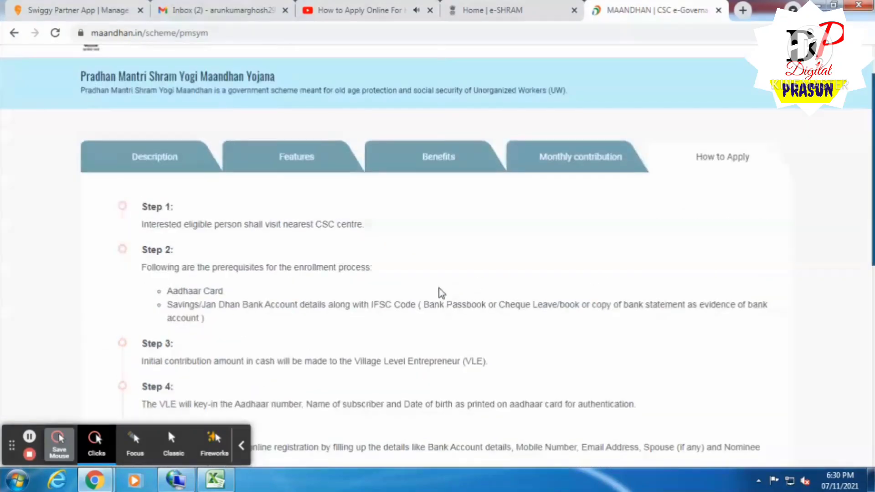
pyautogui.scroll(2, 442, 293)
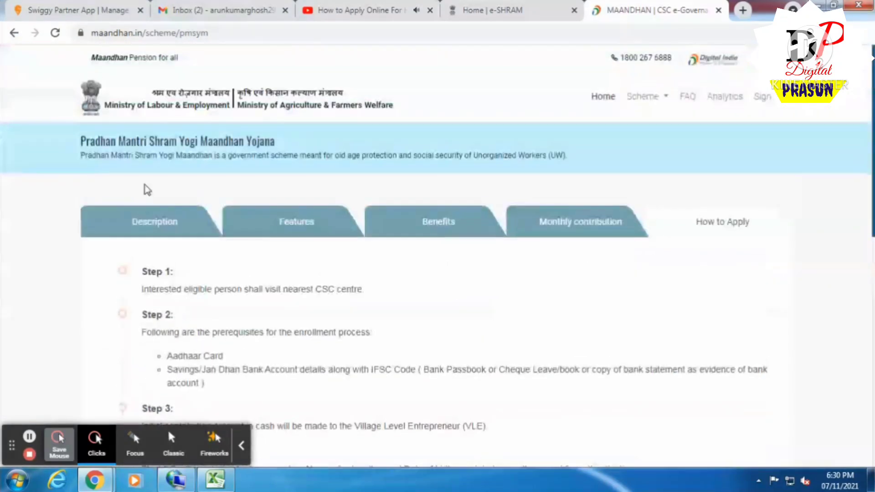
# Return to the Maandhan home page and start applying for Pradhan Mantri Shram Yogi Maandhan Yojana through Self Enrollment
pyautogui.click(14, 34)
pyautogui.scroll(-4, 466, 302)
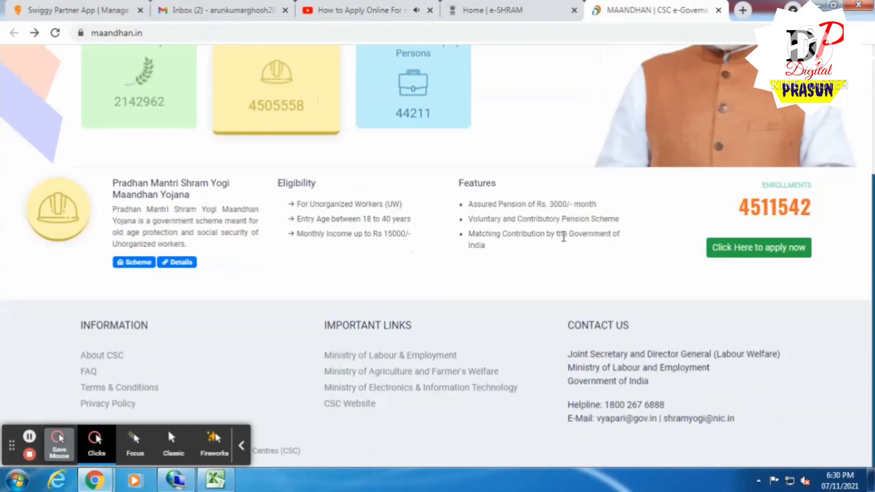
pyautogui.click(751, 251)
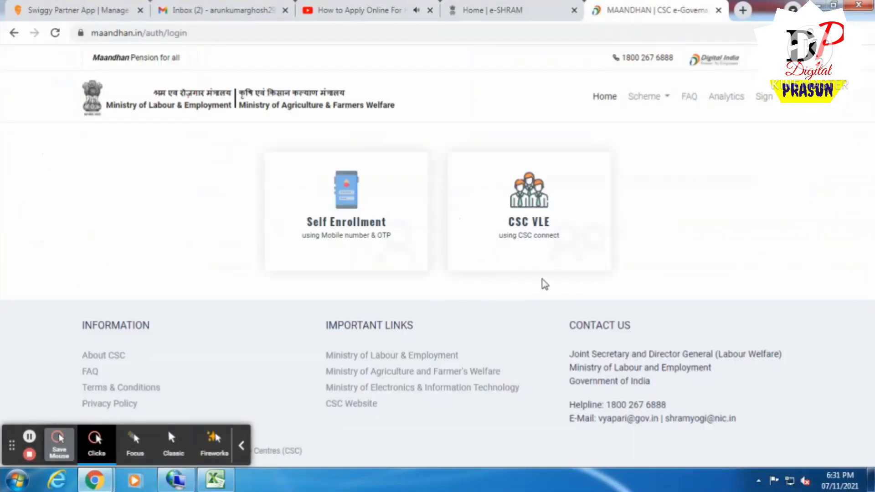
pyautogui.click(351, 231)
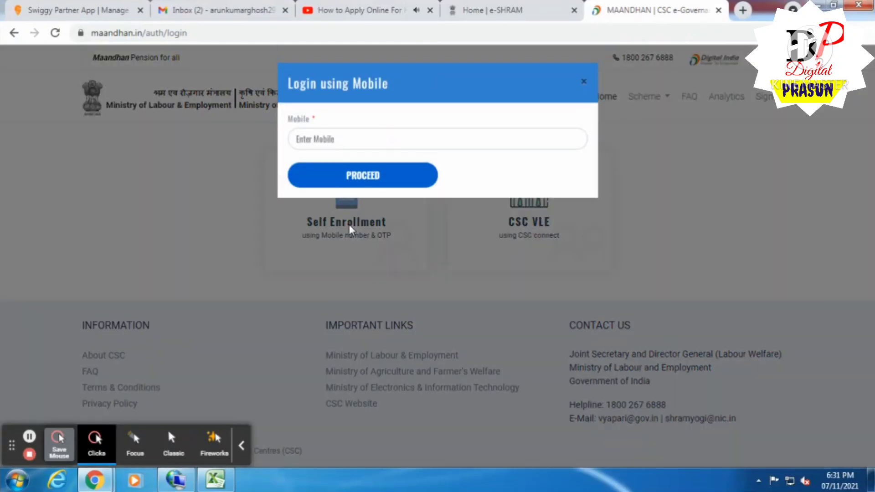
# Enter the applicant's mobile number in the mobile login form and proceed
pyautogui.click(354, 138)
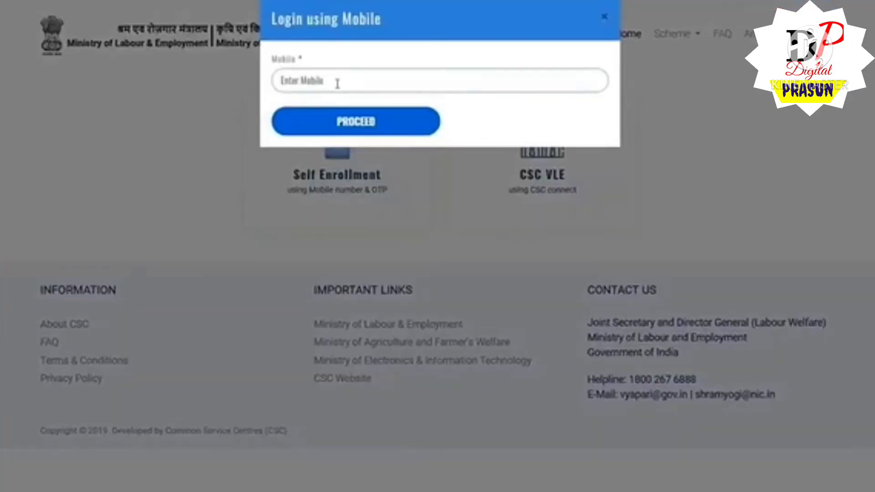
pyautogui.click(349, 130)
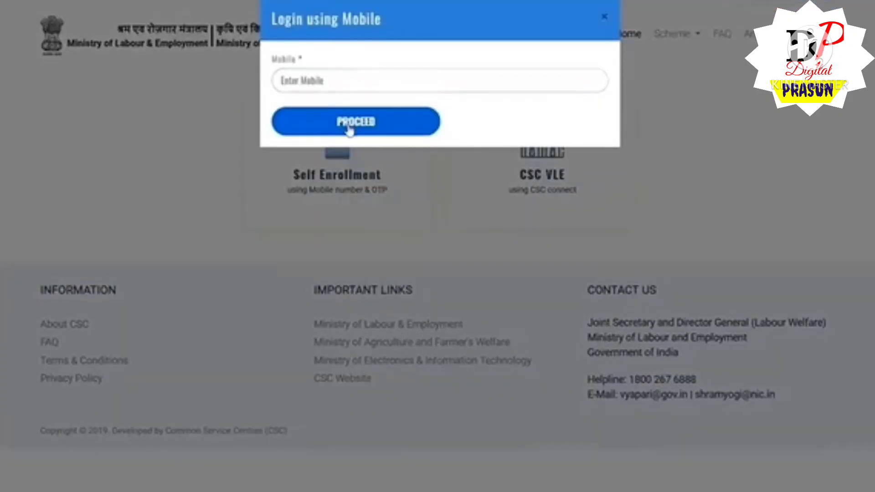
pyautogui.hotkey('ctrl', 'v')
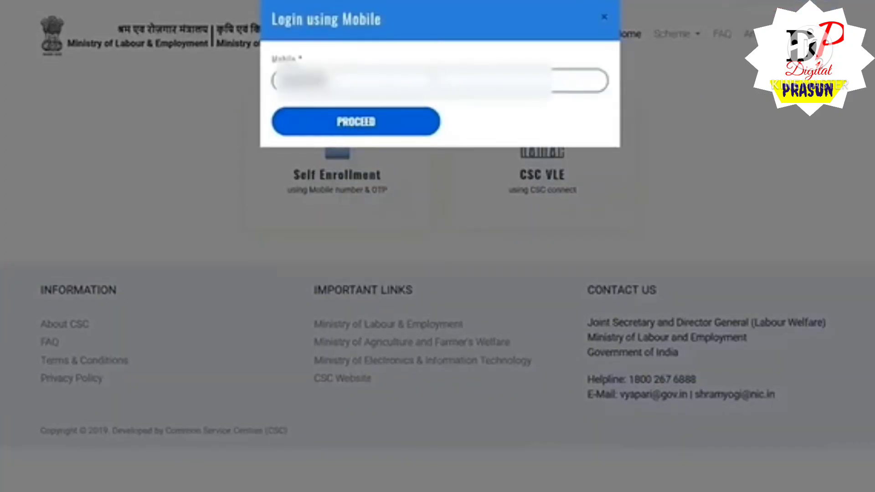
pyautogui.click(358, 132)
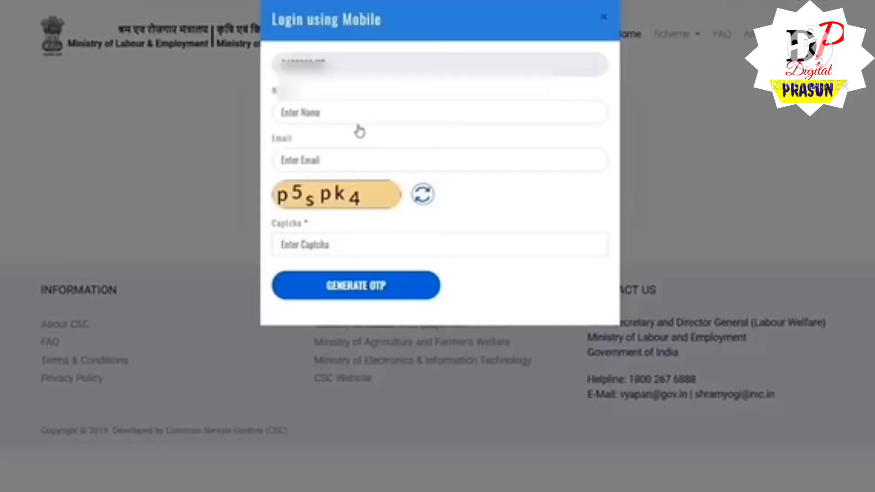
# Fill in the applicant's name, e-mail and the captcha, and generate the OTP
pyautogui.click(324, 114)
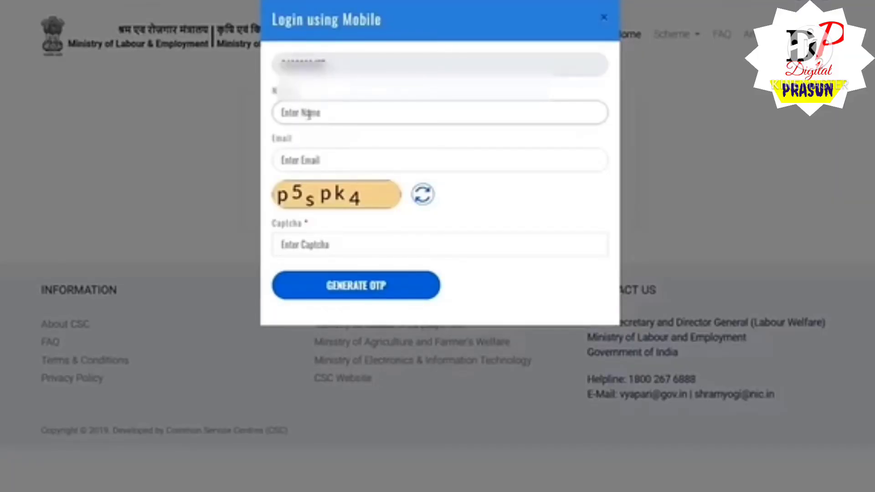
pyautogui.click(313, 158)
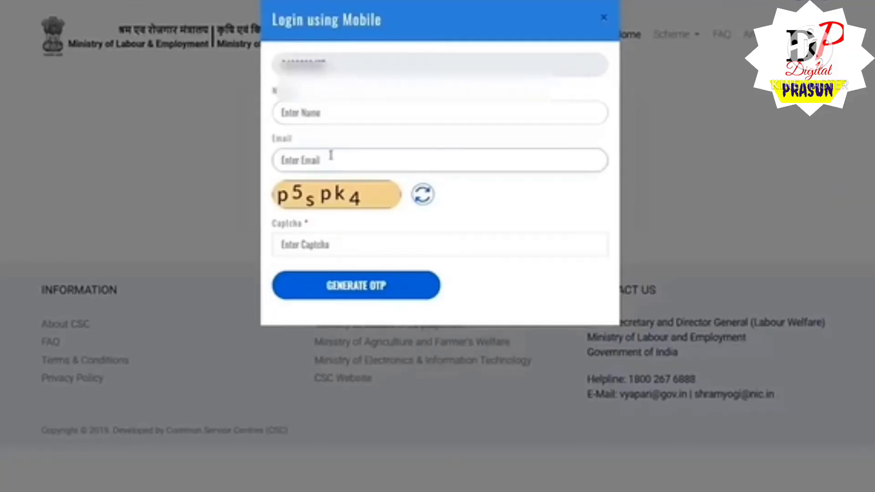
pyautogui.click(337, 252)
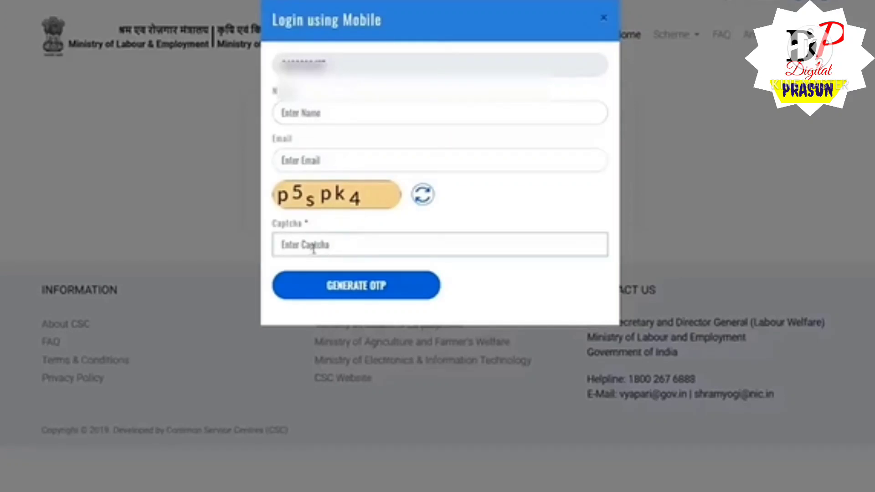
pyautogui.click(373, 302)
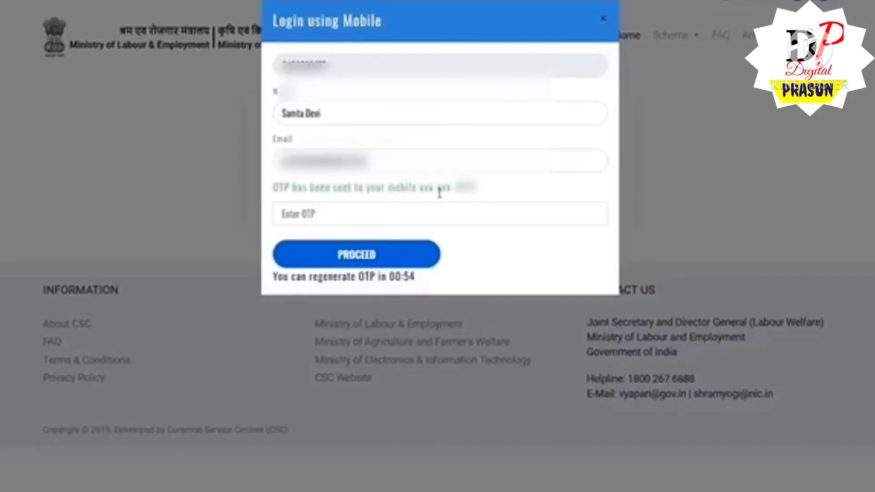
# Enter the OTP sent to the mobile number, proceed to the dashboard and look over its overview
pyautogui.click(351, 210)
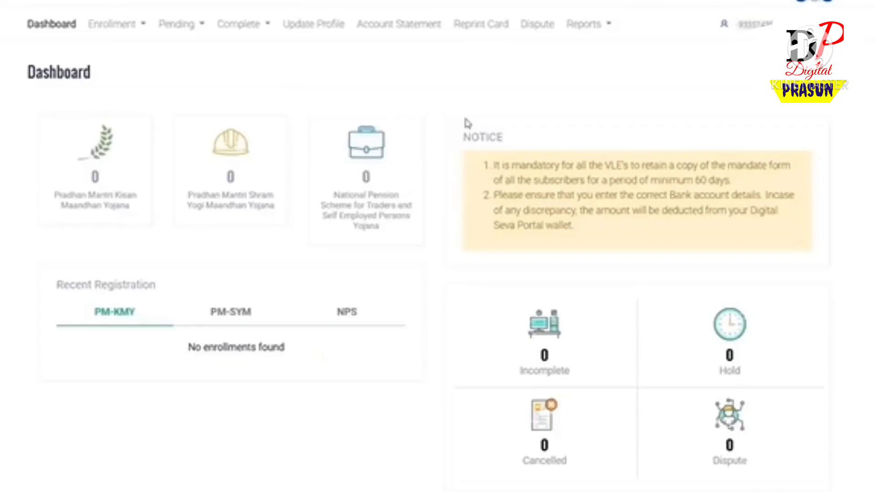
pyautogui.scroll(-1, 537, 223)
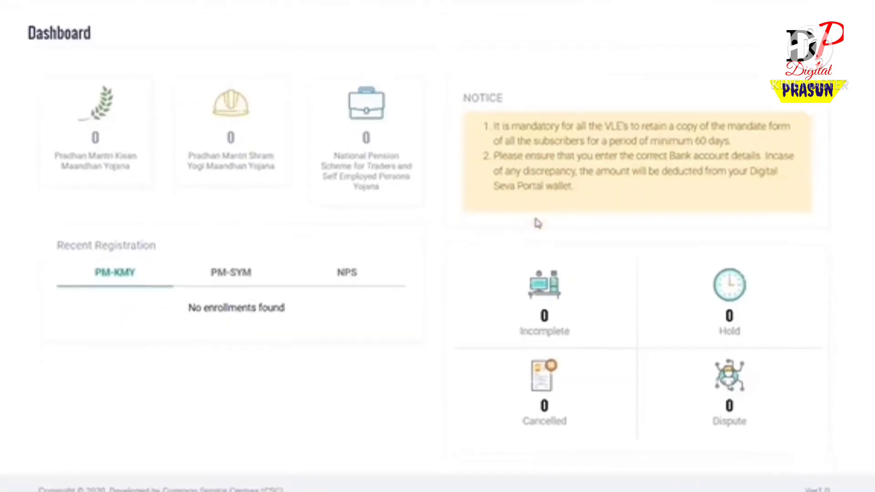
# Show the recent PM-SYM registrations, then open the Pradhan Mantri Shram Yogi Maandhan Yojana enrollment form and look over its instructions
pyautogui.scroll(1, 537, 222)
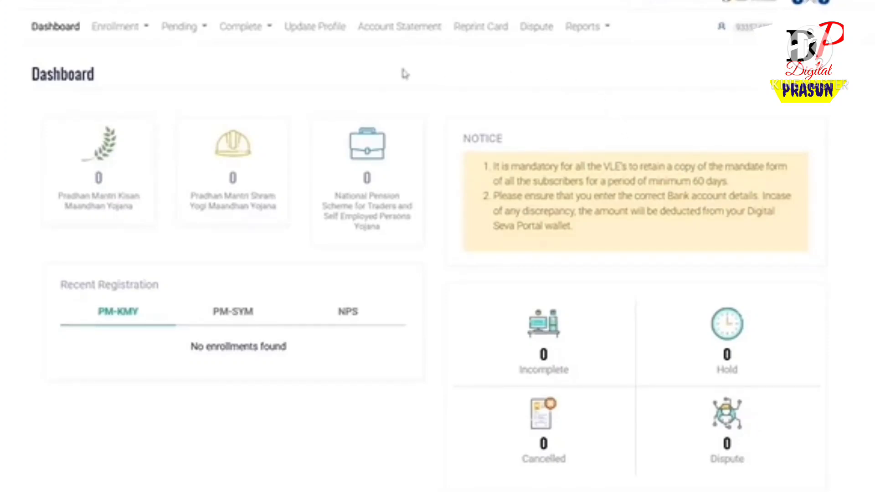
pyautogui.click(232, 209)
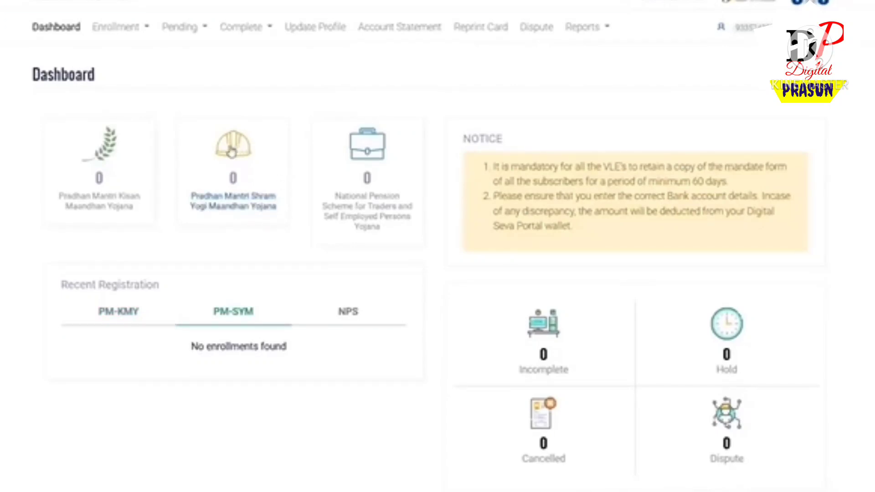
pyautogui.click(113, 33)
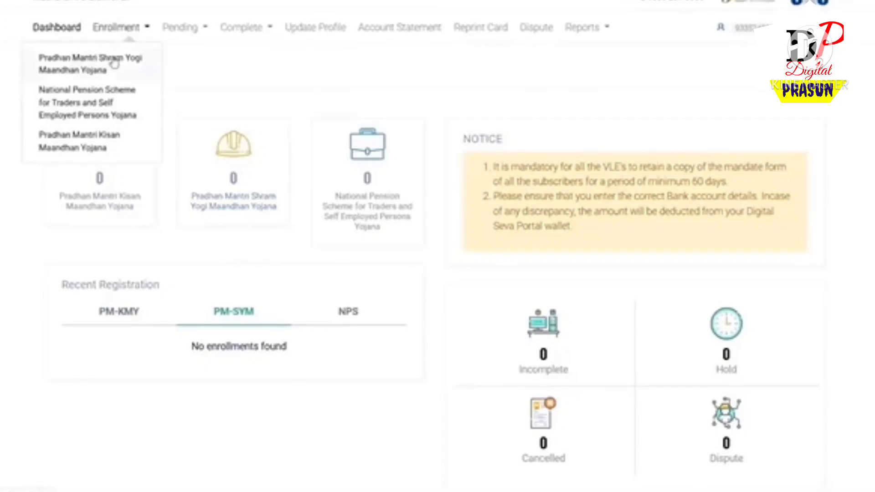
pyautogui.click(81, 66)
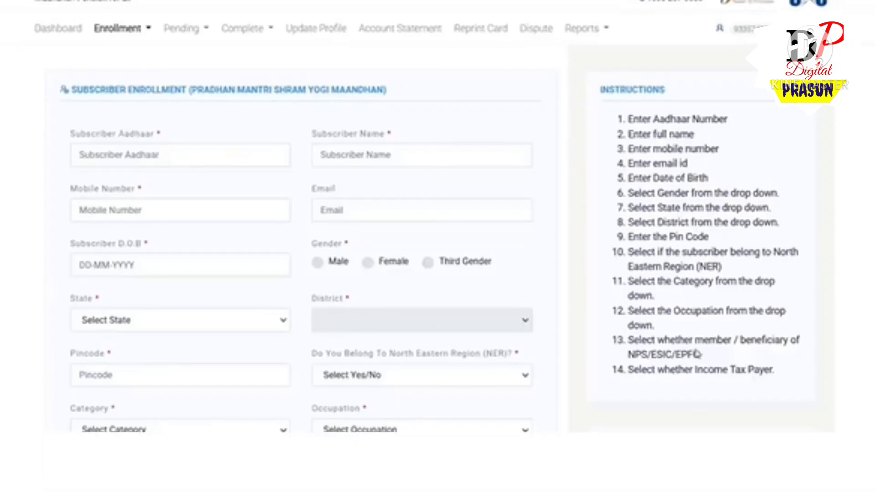
pyautogui.scroll(-8, 679, 267)
pyautogui.scroll(8, 364, 273)
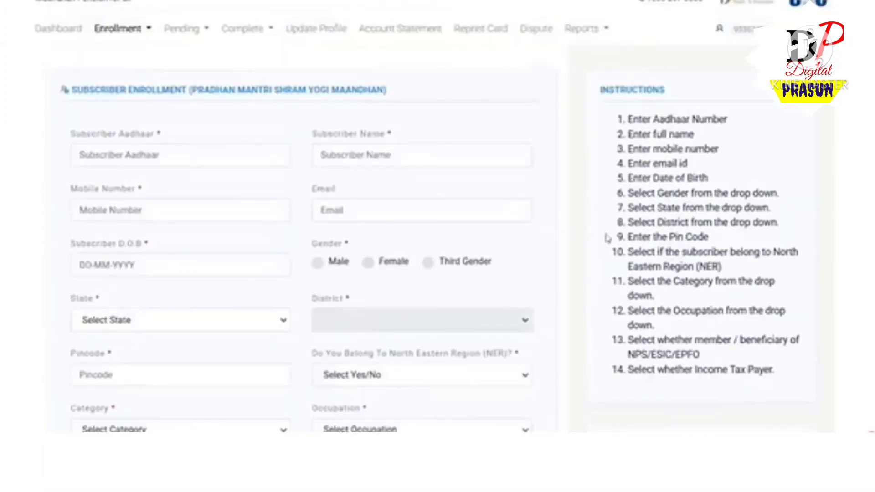
# Examine the subscriber enrollment fields from Aadhaar, name and contact details through region, category and occupation to the income tax question and consent declaration
pyautogui.click(89, 153)
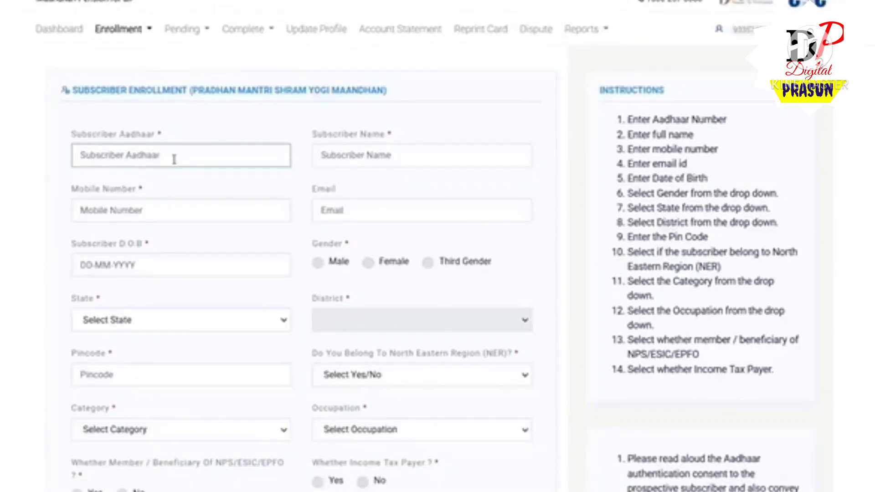
pyautogui.click(352, 160)
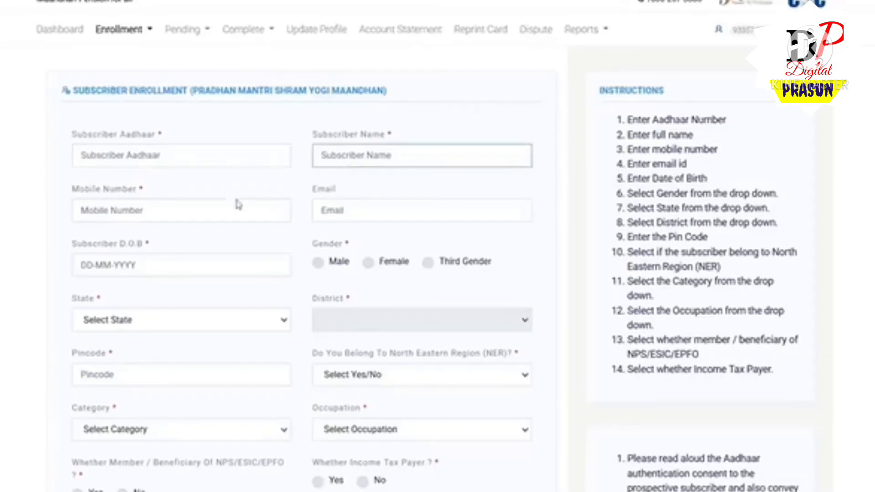
pyautogui.click(170, 210)
pyautogui.click(356, 213)
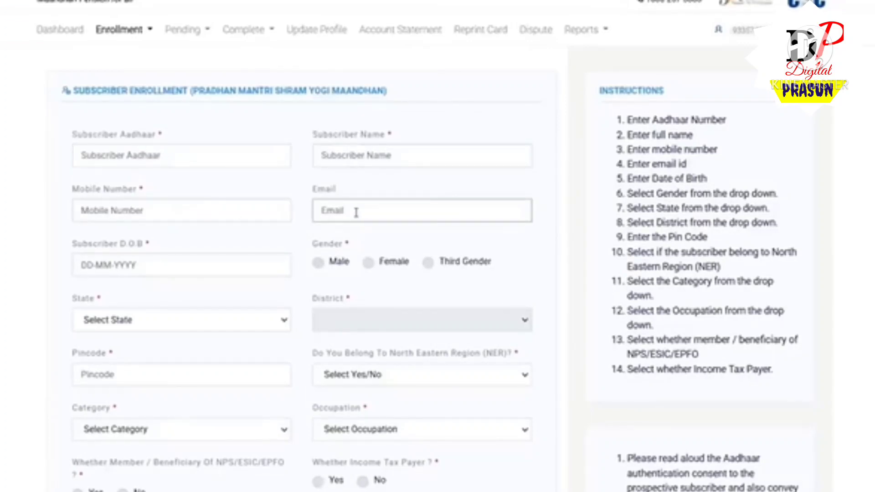
pyautogui.click(176, 267)
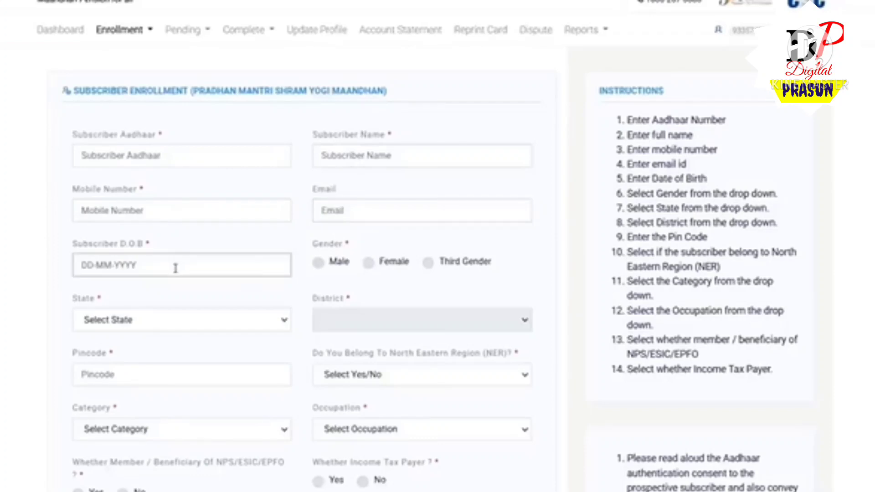
pyautogui.click(310, 262)
pyautogui.click(236, 319)
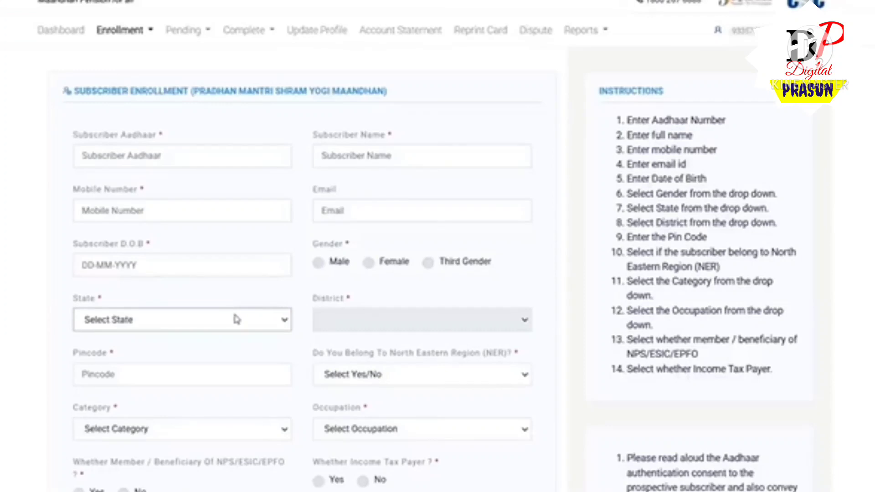
pyautogui.click(347, 325)
pyautogui.click(201, 374)
pyautogui.click(357, 386)
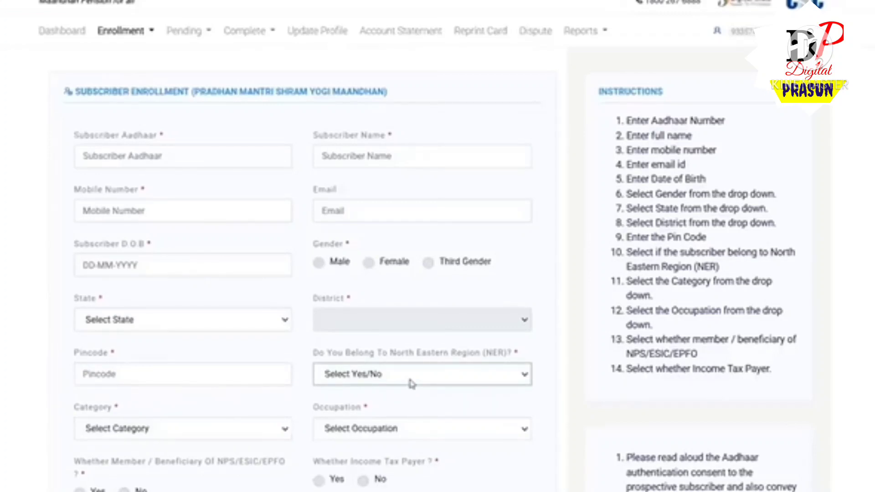
pyautogui.scroll(-3, 409, 383)
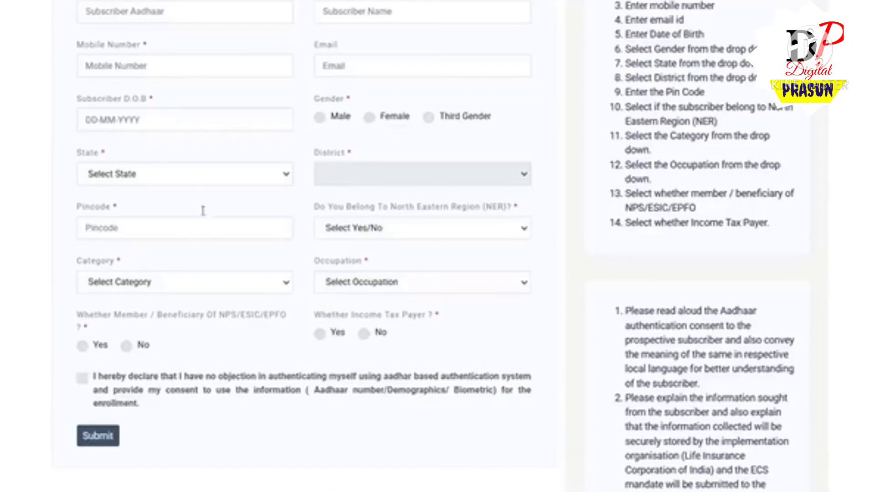
pyautogui.scroll(-5, 203, 214)
pyautogui.scroll(8, 203, 215)
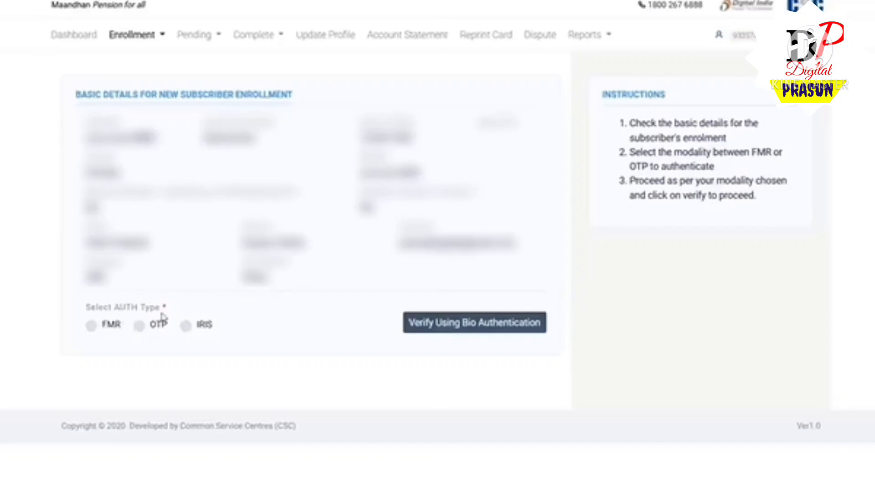
# Authenticate the subscriber with the OTP method: accept the Aadhaar consent, generate the OTP by SMS and email, and enter it for validation
pyautogui.click(140, 327)
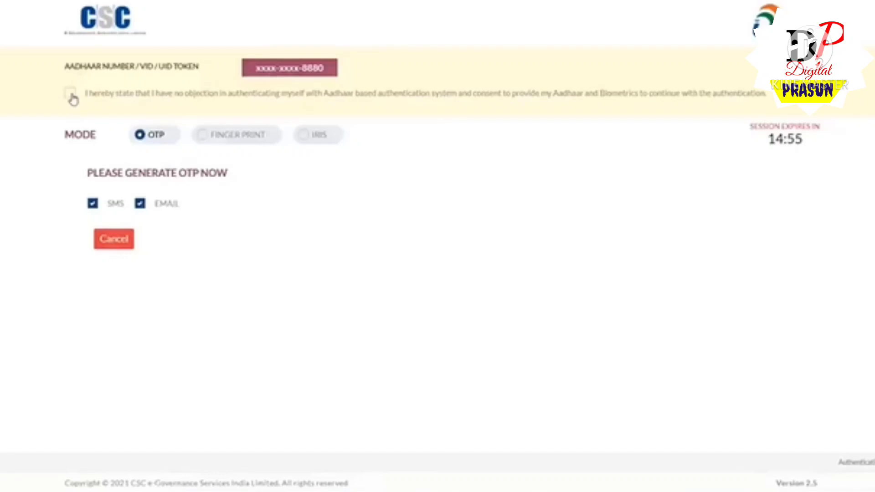
pyautogui.click(70, 94)
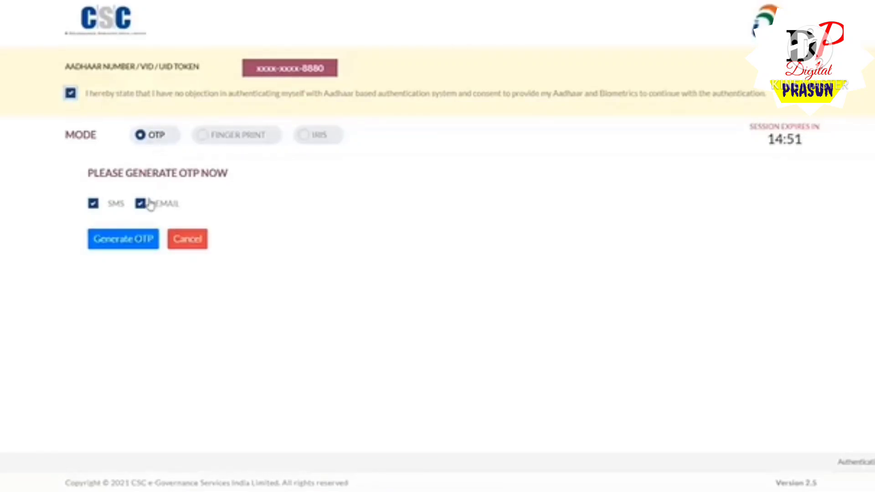
pyautogui.click(132, 239)
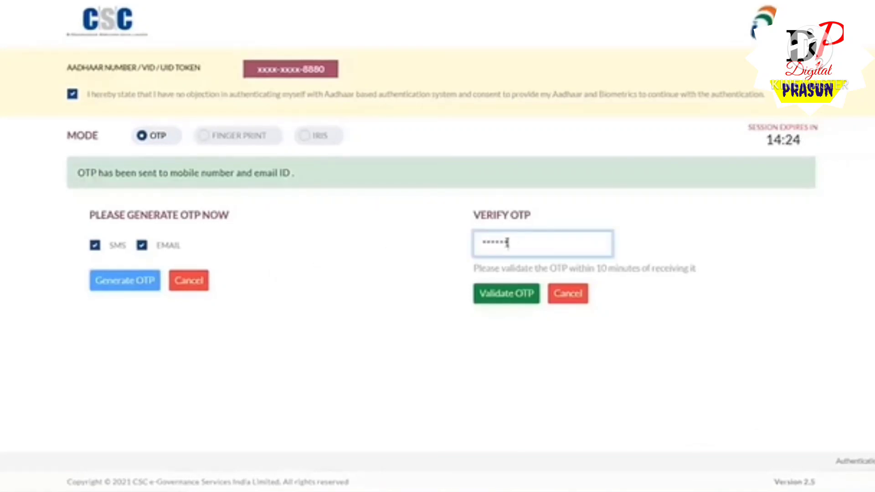
pyautogui.press('Return')
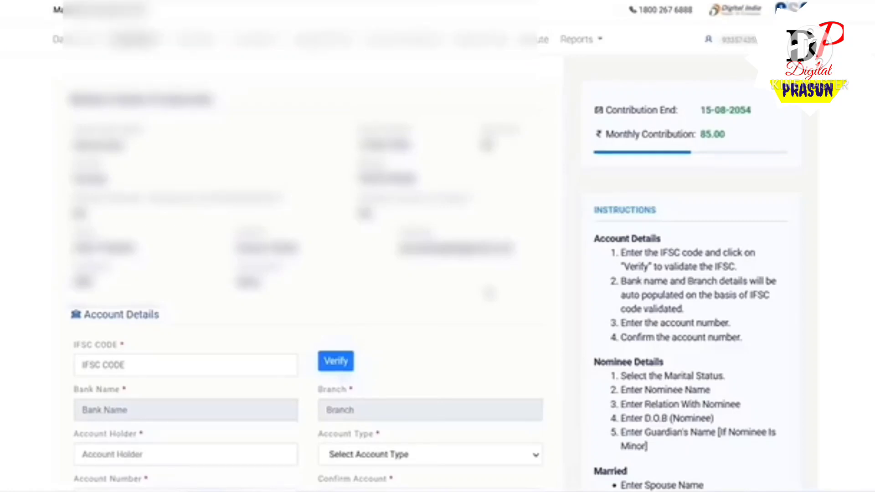
# Examine the bank account fields: IFSC code and its verification, bank name, branch, account holder, account type, account number and its confirmation
pyautogui.scroll(-5, 160, 137)
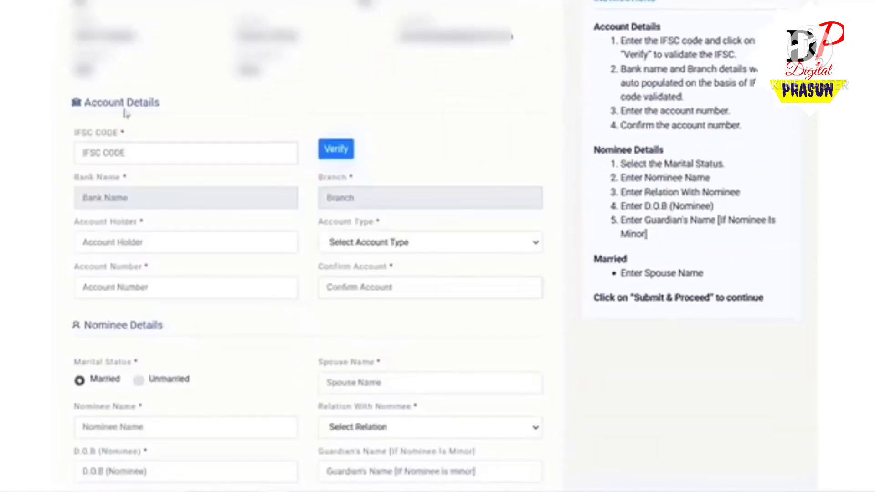
pyautogui.click(135, 153)
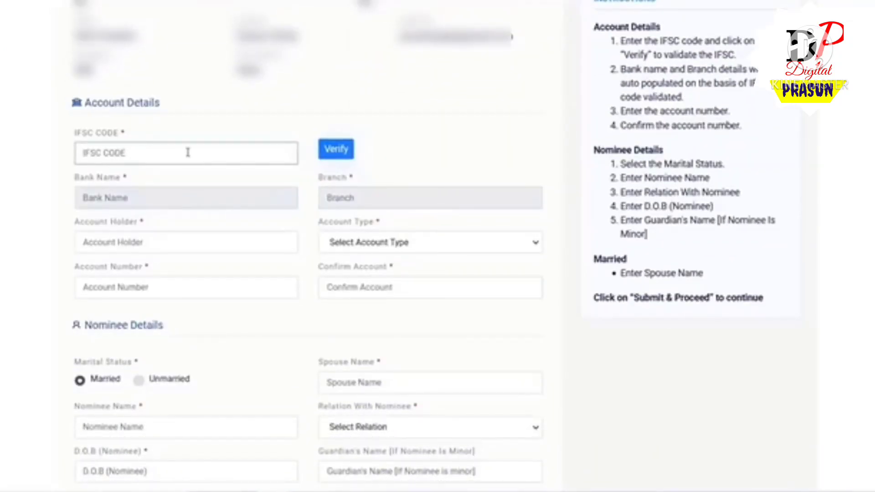
pyautogui.click(335, 157)
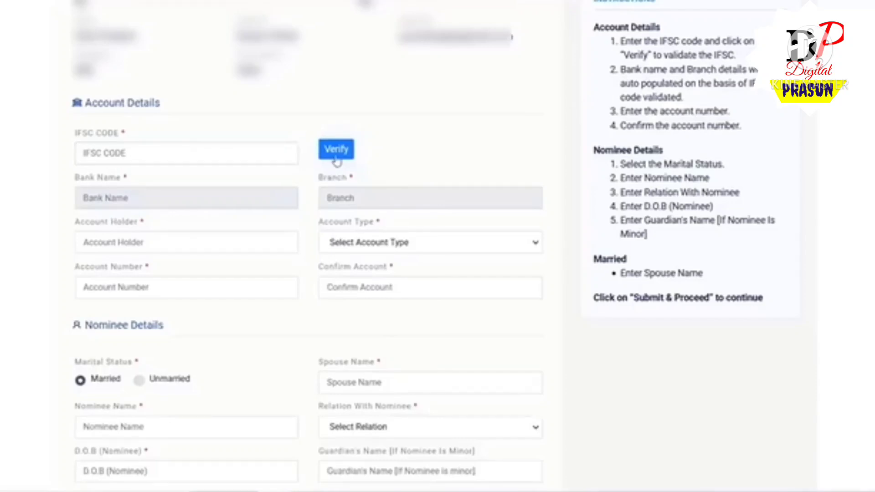
pyautogui.click(134, 203)
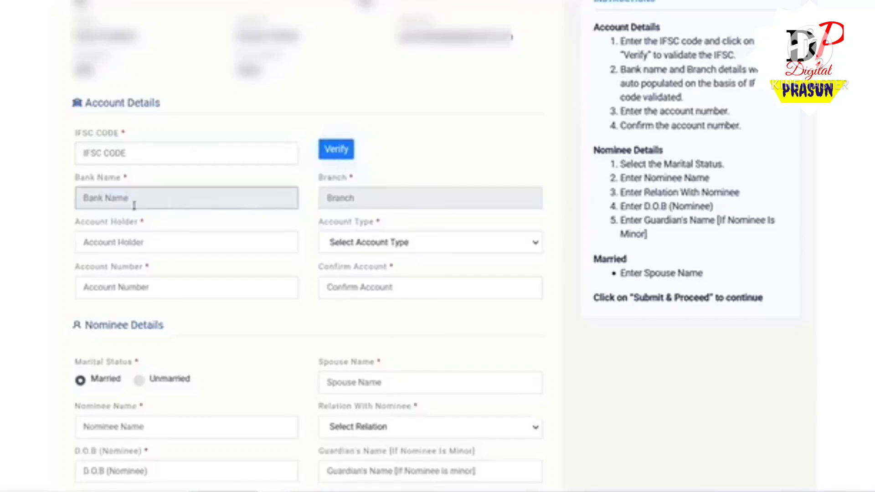
pyautogui.click(346, 202)
pyautogui.click(179, 242)
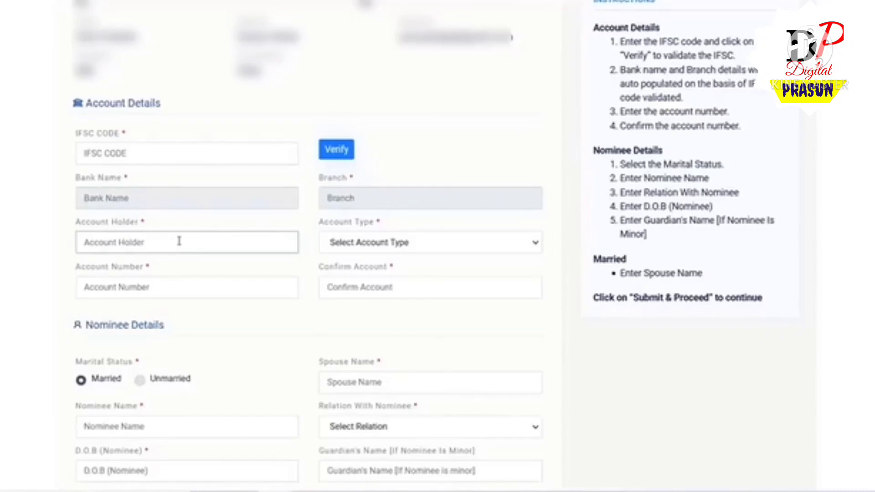
pyautogui.click(360, 249)
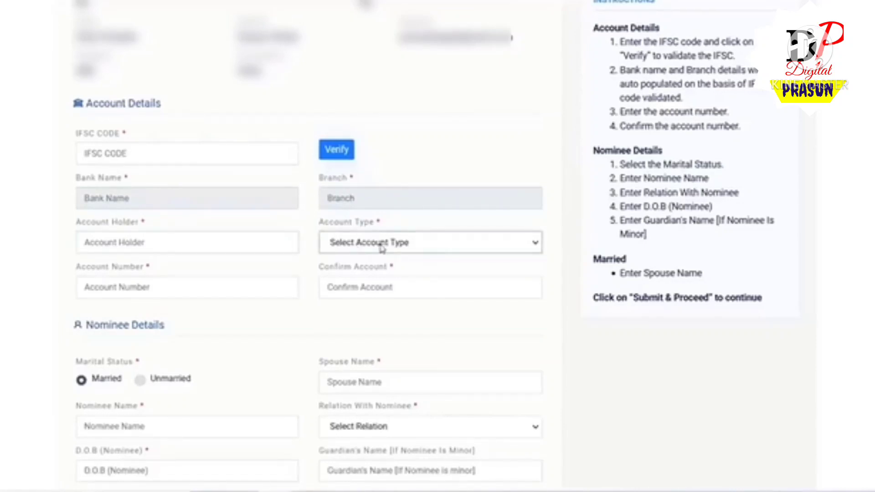
pyautogui.click(158, 288)
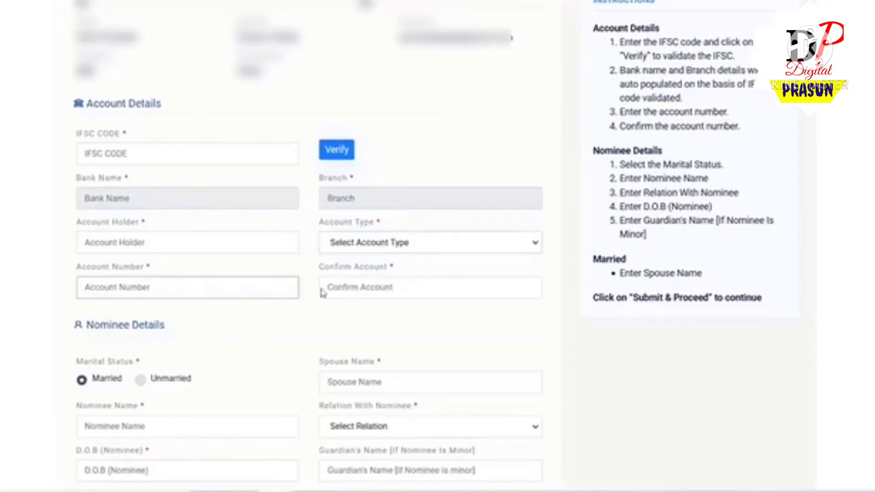
pyautogui.click(340, 288)
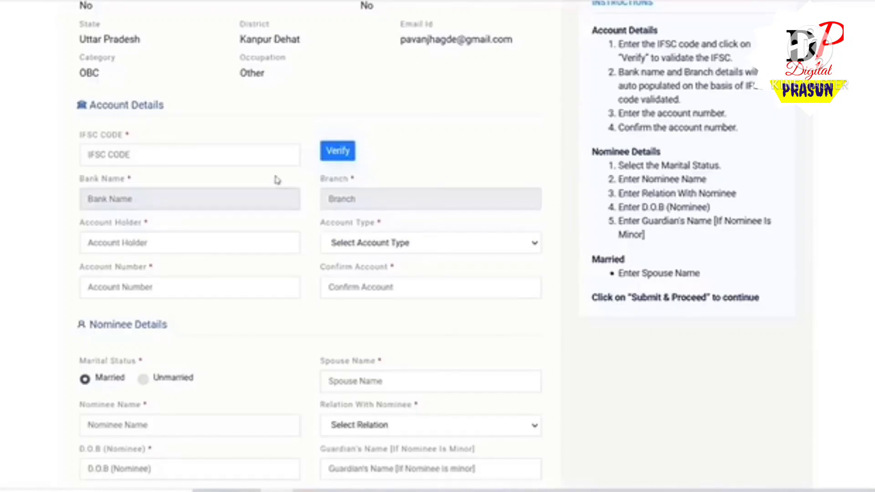
# Complete the nominee details with Husband as the relation, use a 1 Month contribution frequency, and submit the application
pyautogui.scroll(-3, 196, 185)
pyautogui.scroll(-3, 196, 184)
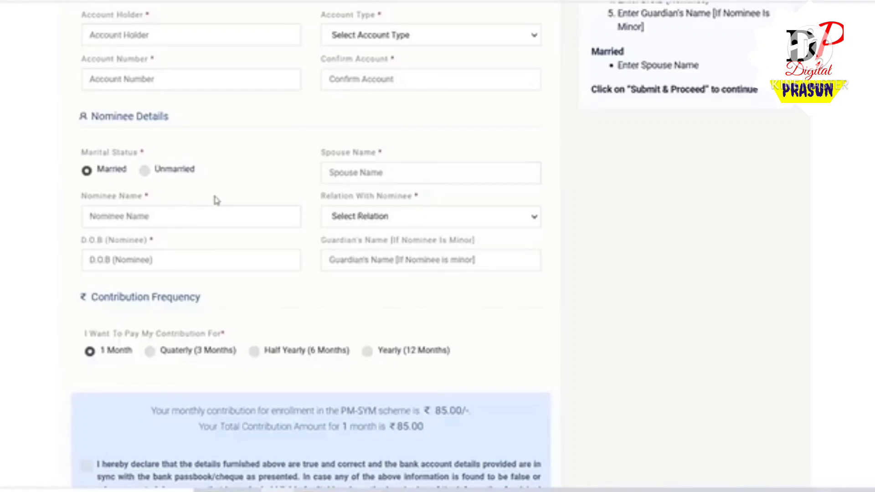
pyautogui.scroll(-3, 215, 198)
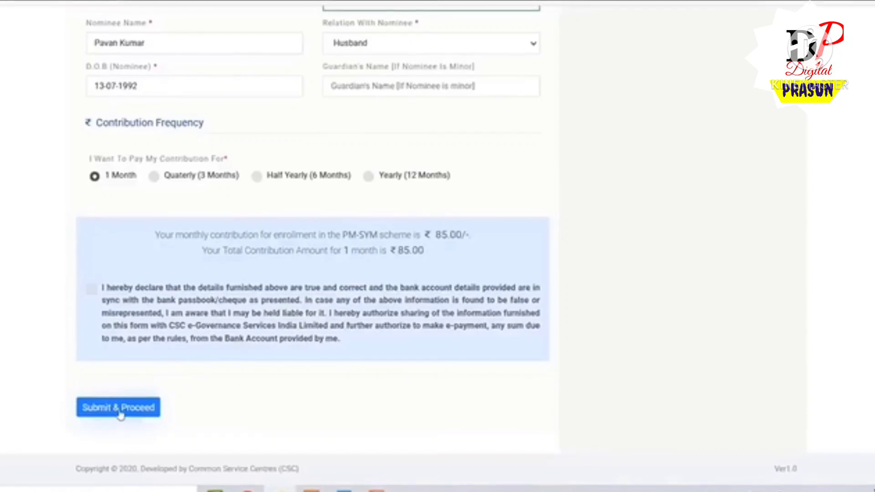
pyautogui.click(119, 410)
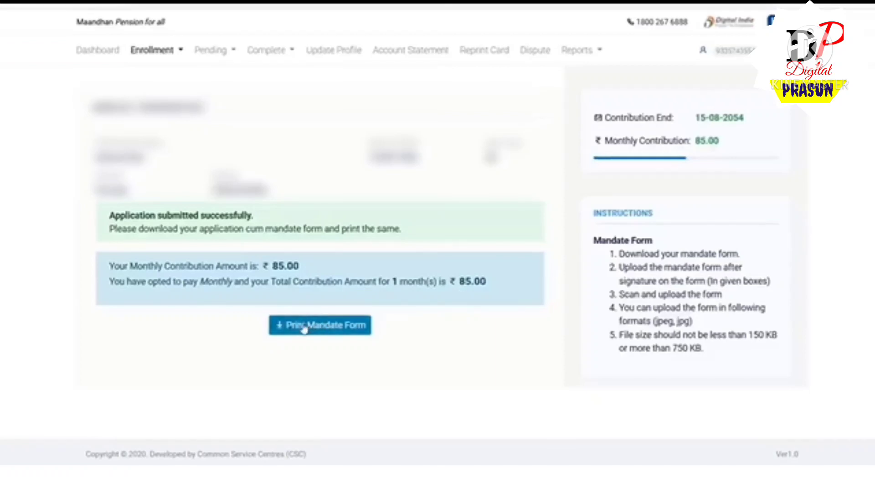
# Open the printable application cum mandate form and look through its pages
pyautogui.click(335, 333)
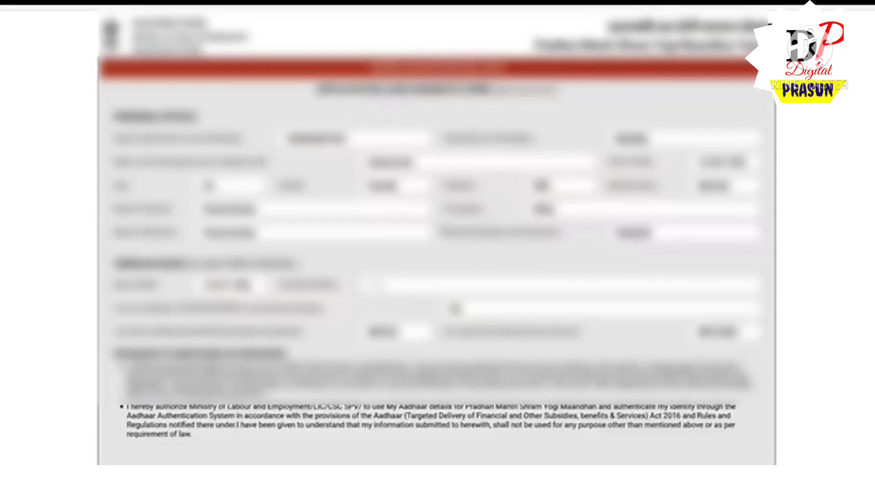
pyautogui.scroll(-5, 442, 229)
pyautogui.scroll(-4, 442, 229)
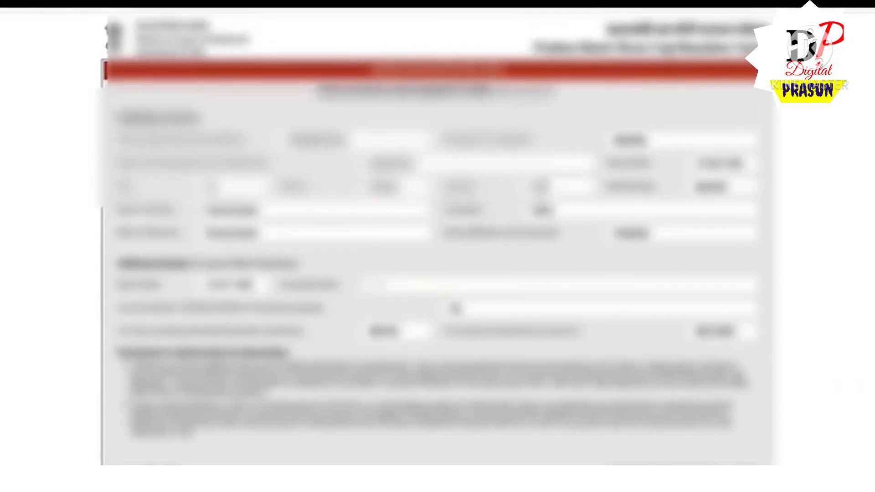
pyautogui.scroll(-8, 454, 308)
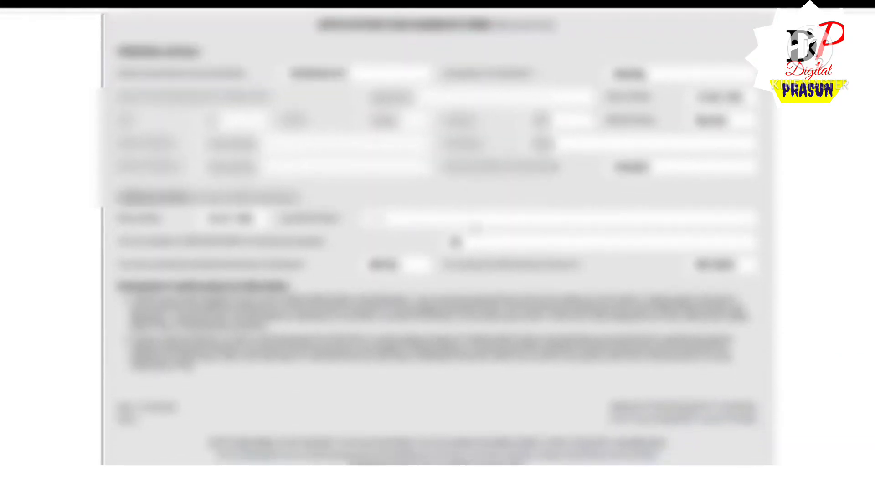
pyautogui.scroll(-1, 440, 237)
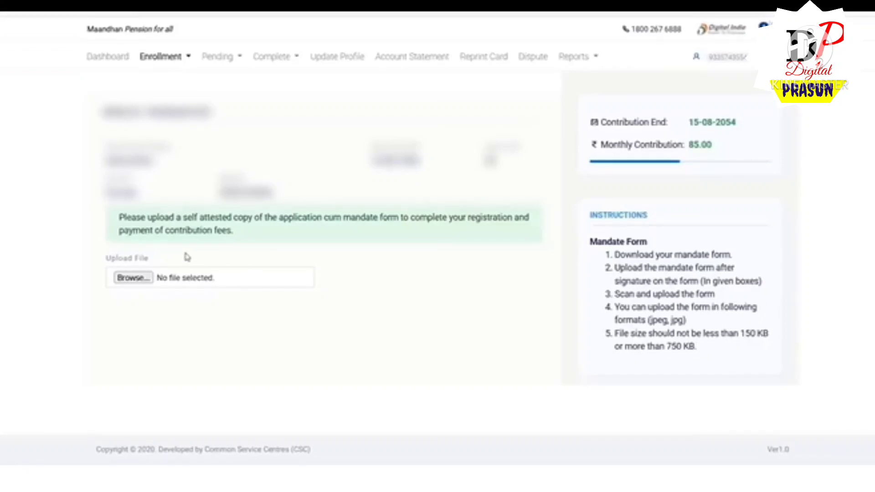
# Upload FORM.jpg as the scanned copy of the mandate form and choose CC Avenue for paying the contribution
pyautogui.click(134, 278)
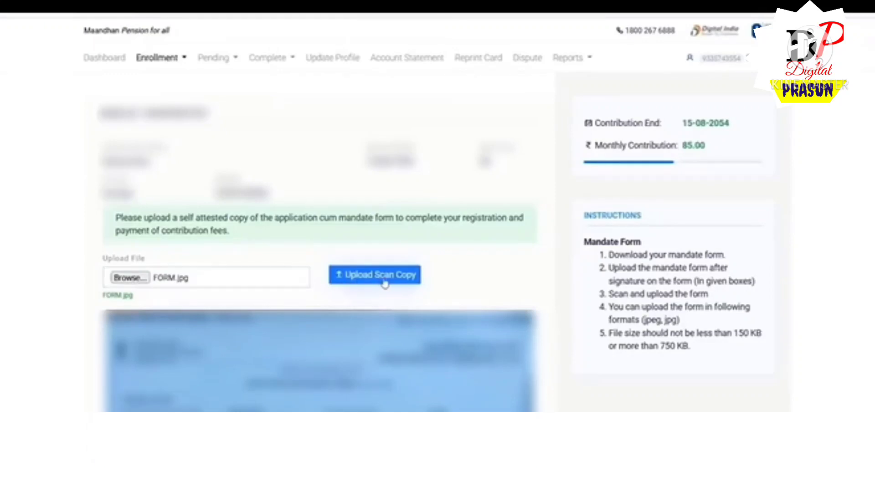
pyautogui.click(388, 282)
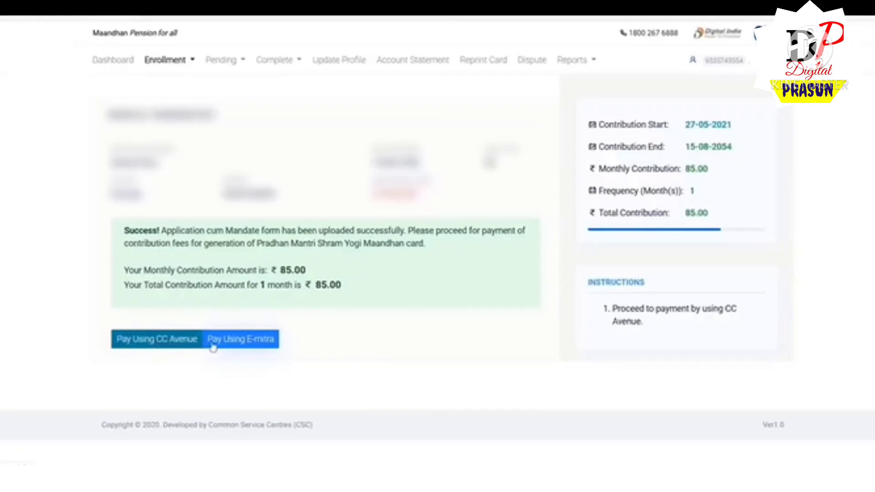
pyautogui.click(165, 343)
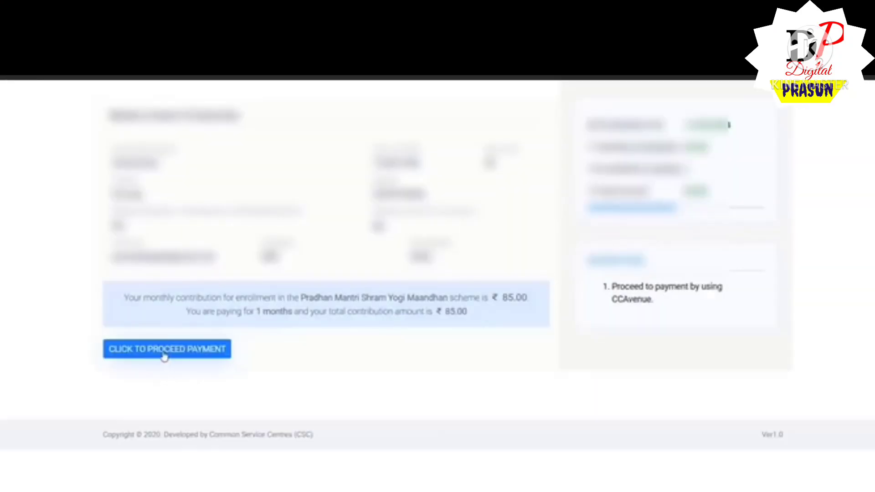
# Proceed to the CCAvenue payment, choose net banking with SBI, and start paying the INR 85.00 contribution
pyautogui.click(165, 351)
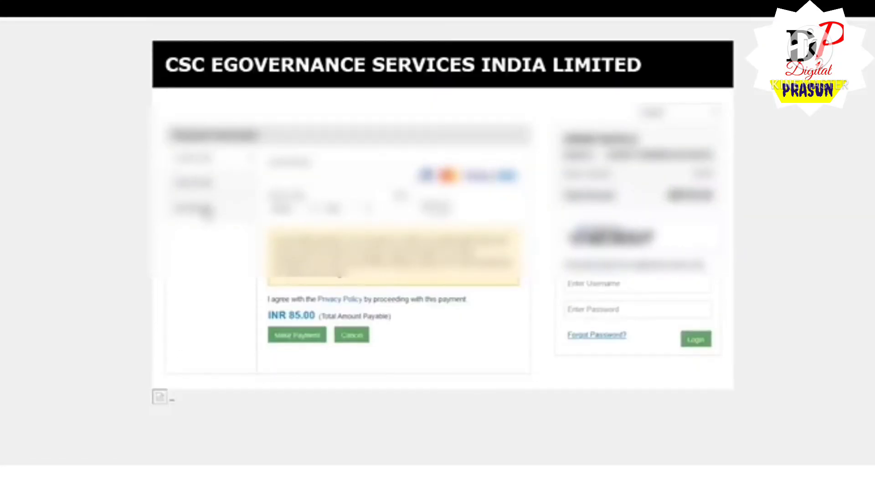
pyautogui.click(206, 212)
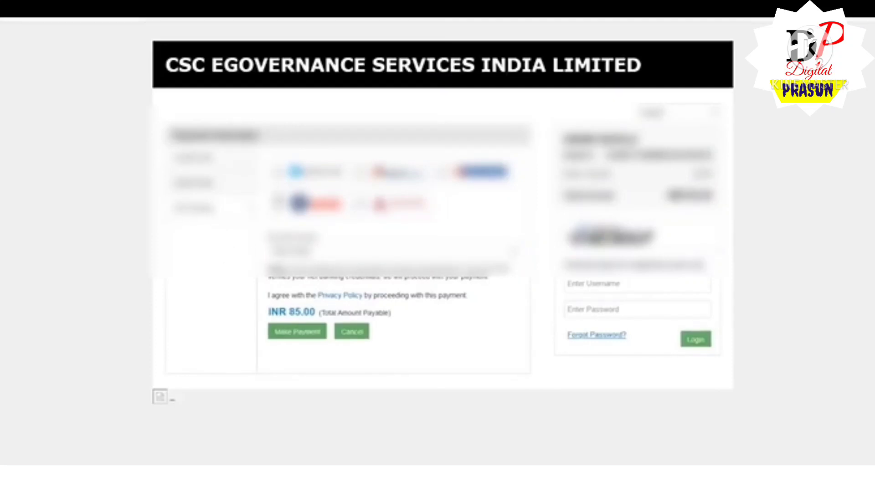
pyautogui.click(276, 172)
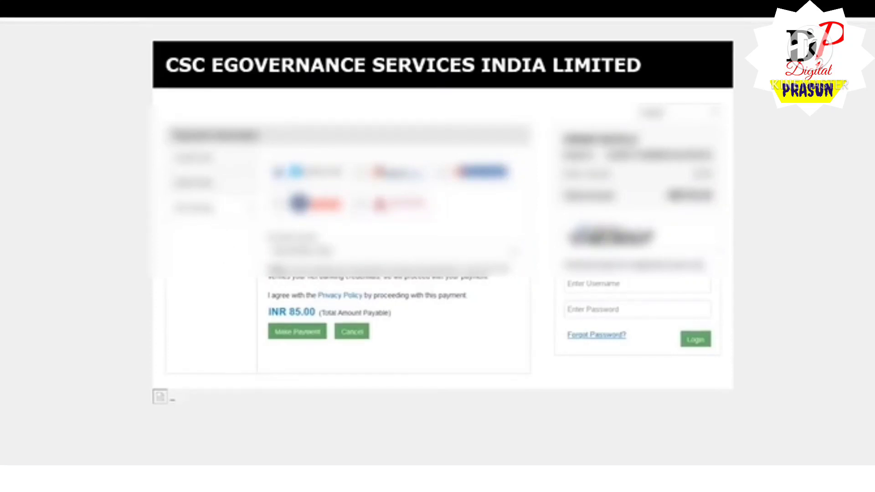
pyautogui.click(296, 336)
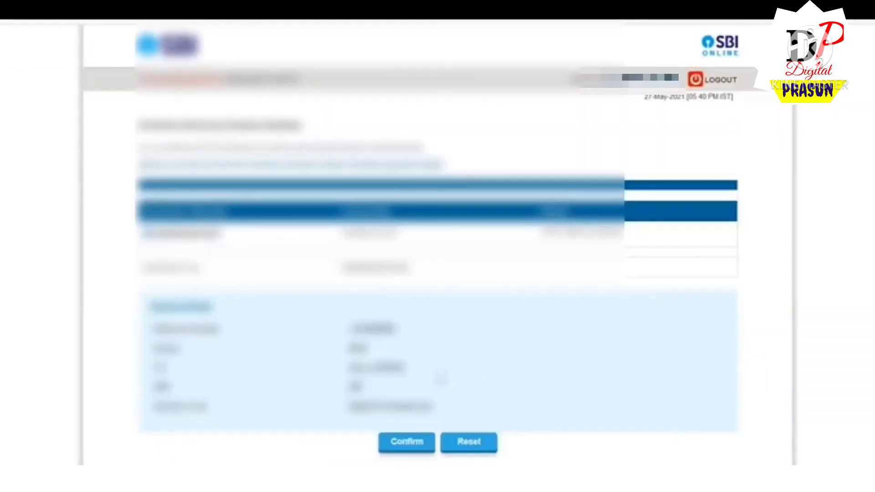
# Confirm the account and the 85 rupee payment in SBI net banking, and view the generated Pradhan Mantri Shram Yogi Maandhan card
pyautogui.click(412, 448)
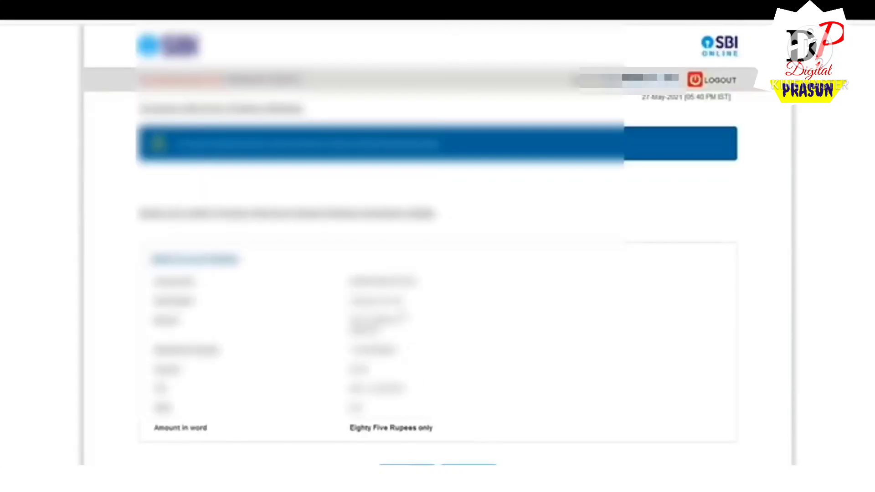
pyautogui.scroll(-3, 410, 388)
pyautogui.click(408, 365)
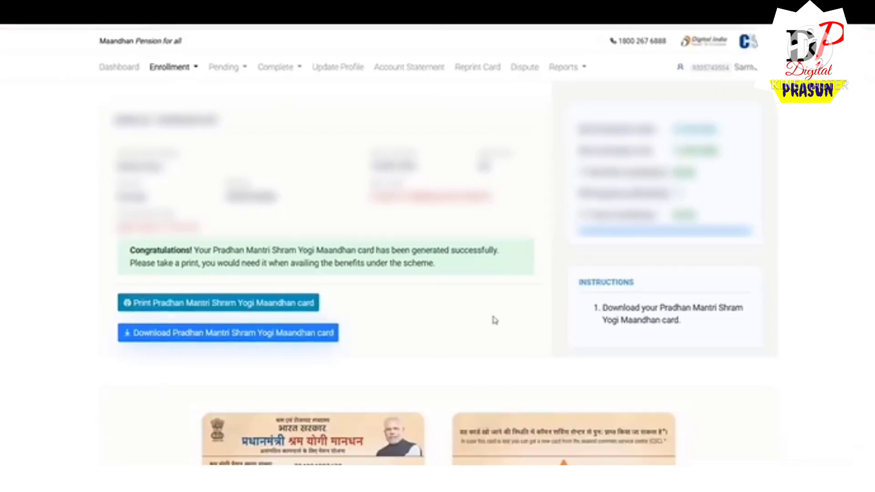
pyautogui.scroll(-5, 495, 320)
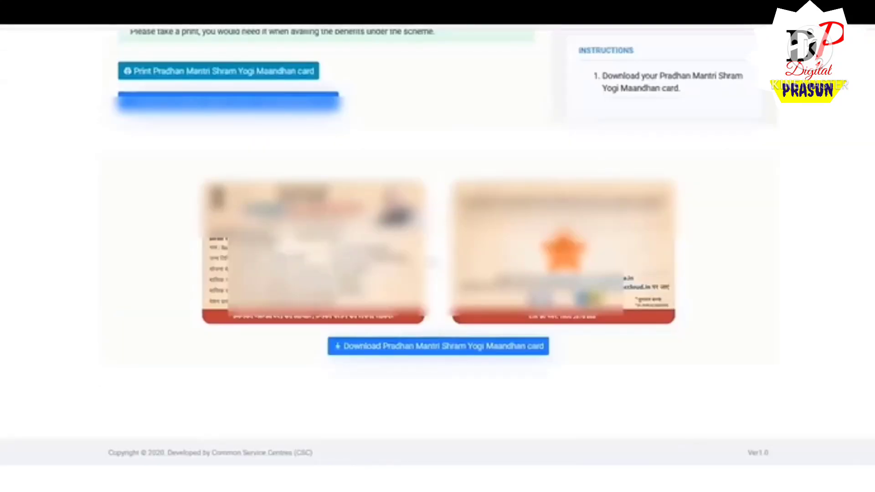